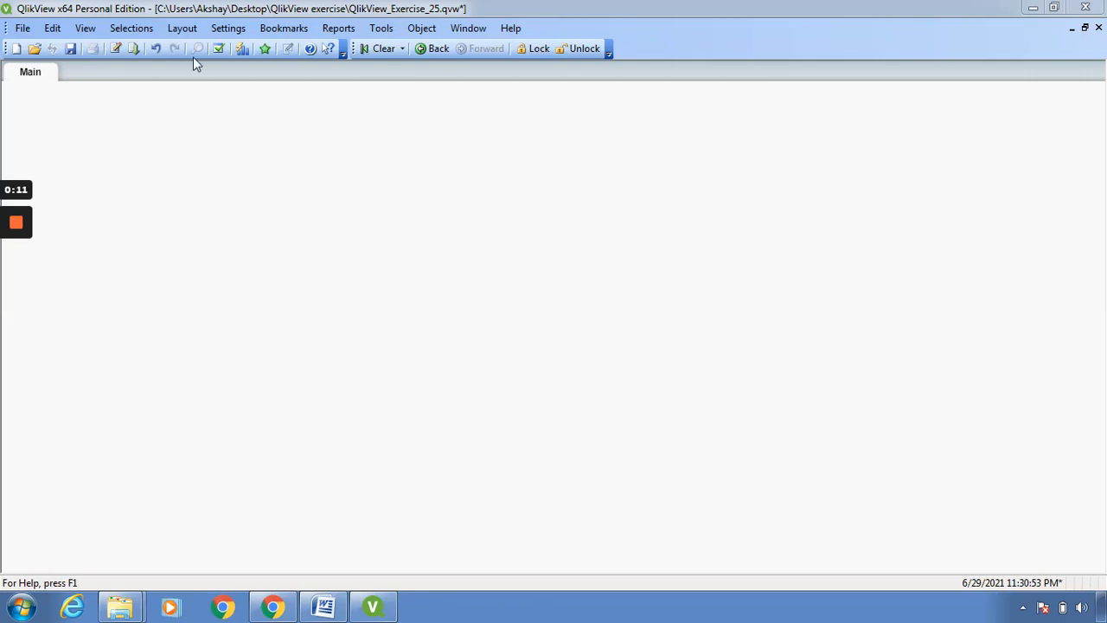
- Reload the document's script and start a new list box on the Main sheet titled "Office Sales"
left_click(133, 49)
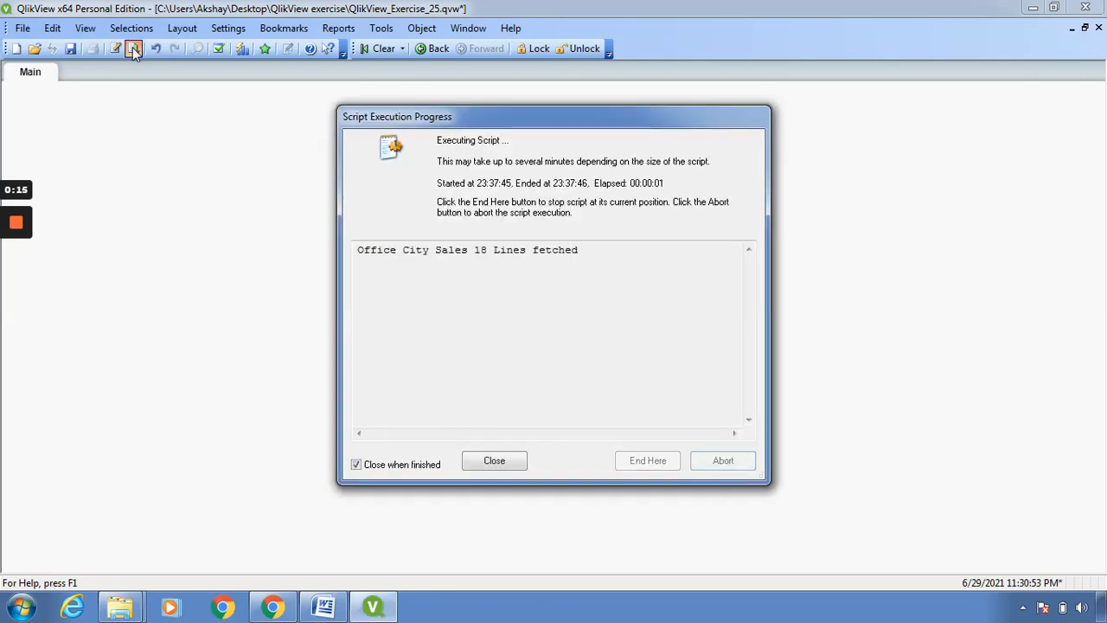
right_click(177, 173)
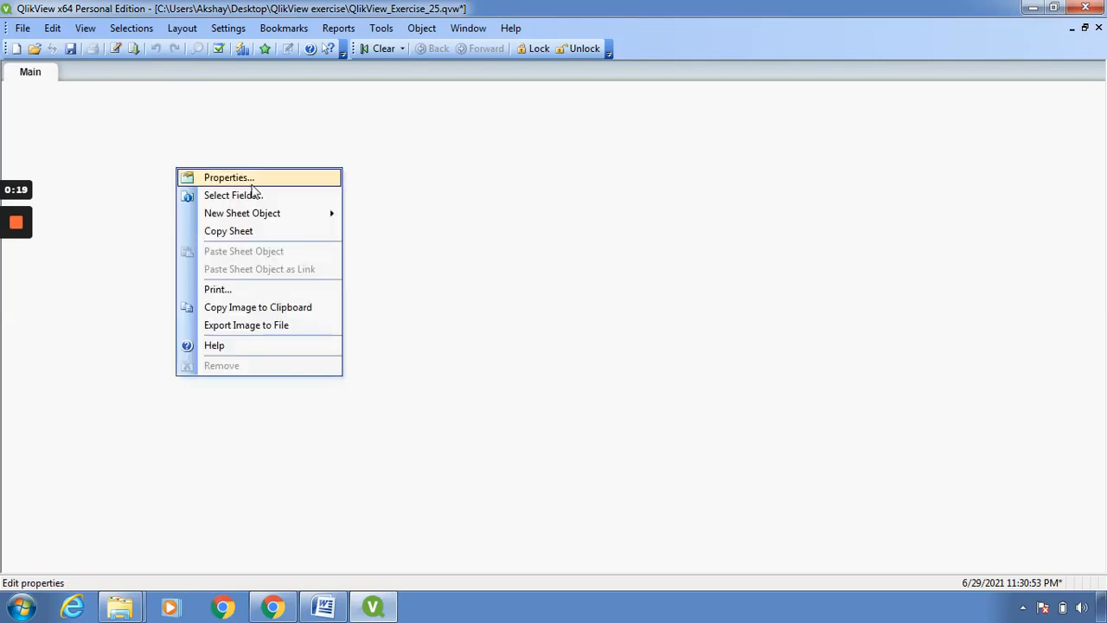
mouse_move(264, 227)
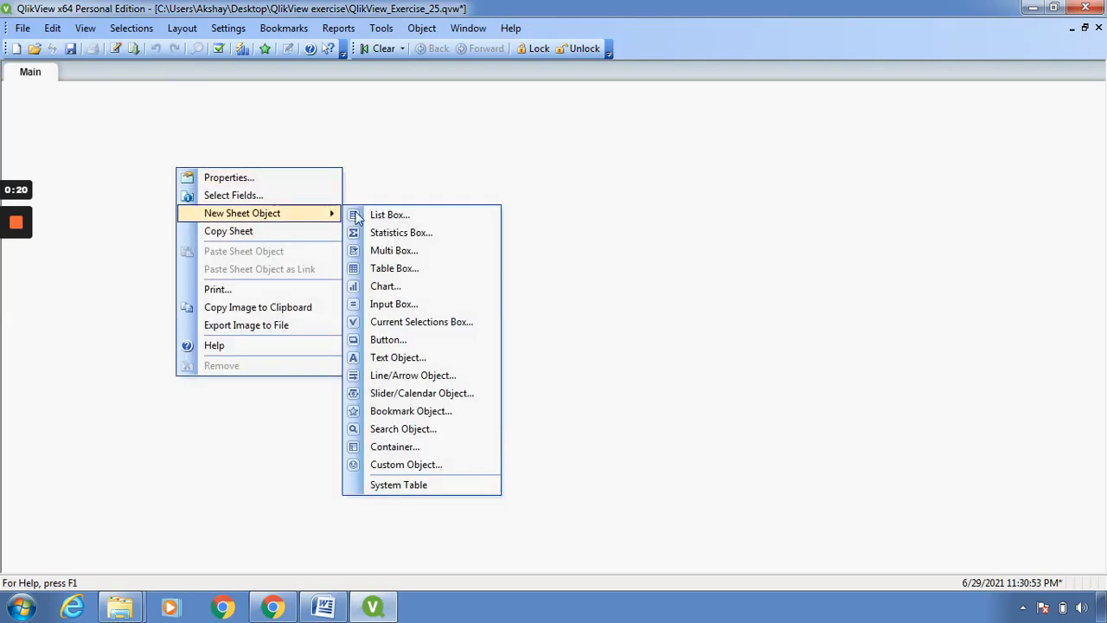
left_click(391, 218)
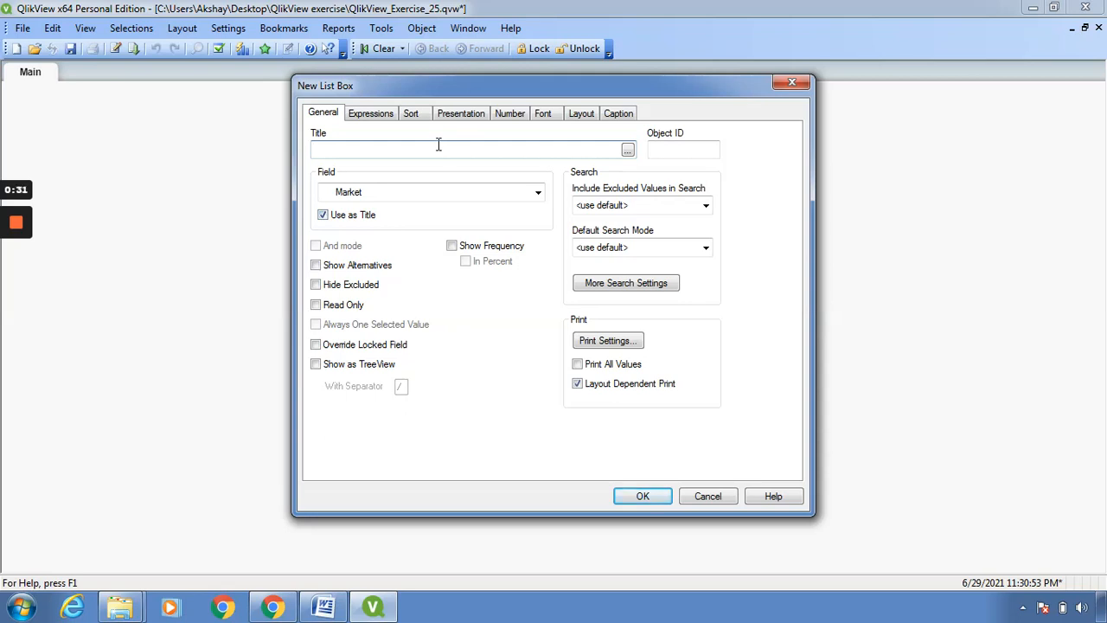
type("Office Sales")
- Add the expression Sum ([Office Sales]) to the list box, using the Sum aggregation and the Office Sales field of the Office City Sales table
left_click(382, 118)
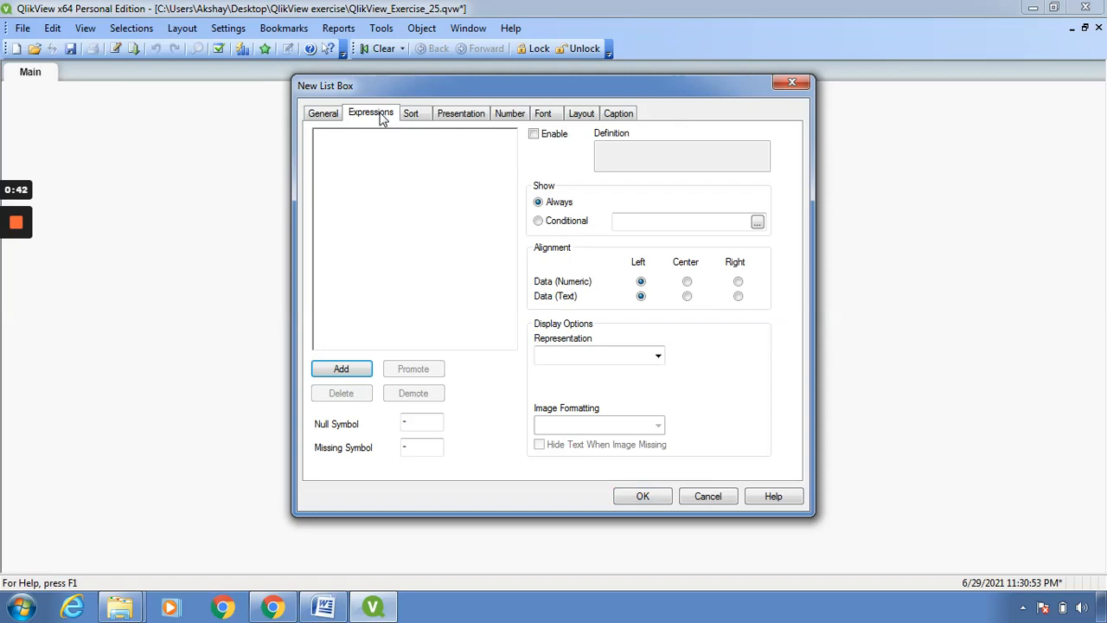
left_click(342, 369)
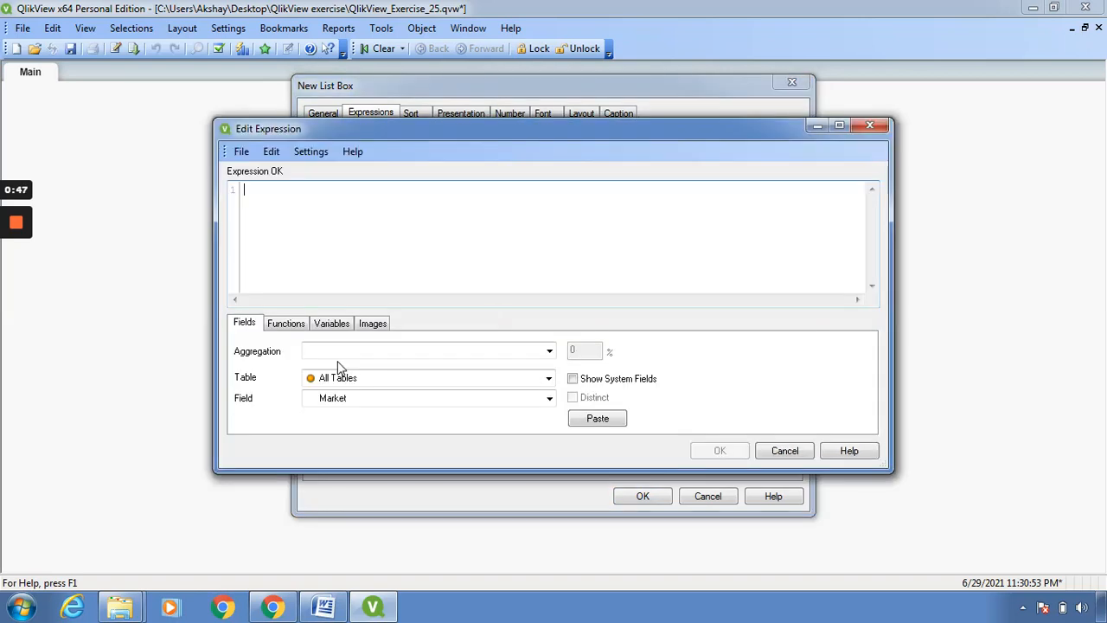
left_click(549, 351)
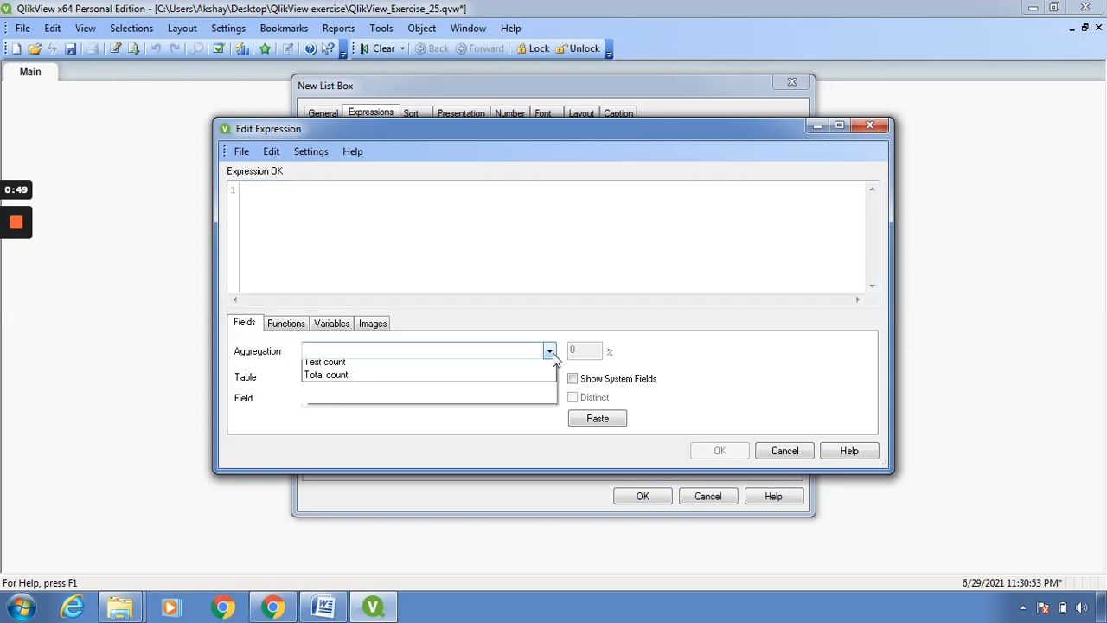
left_click(441, 562)
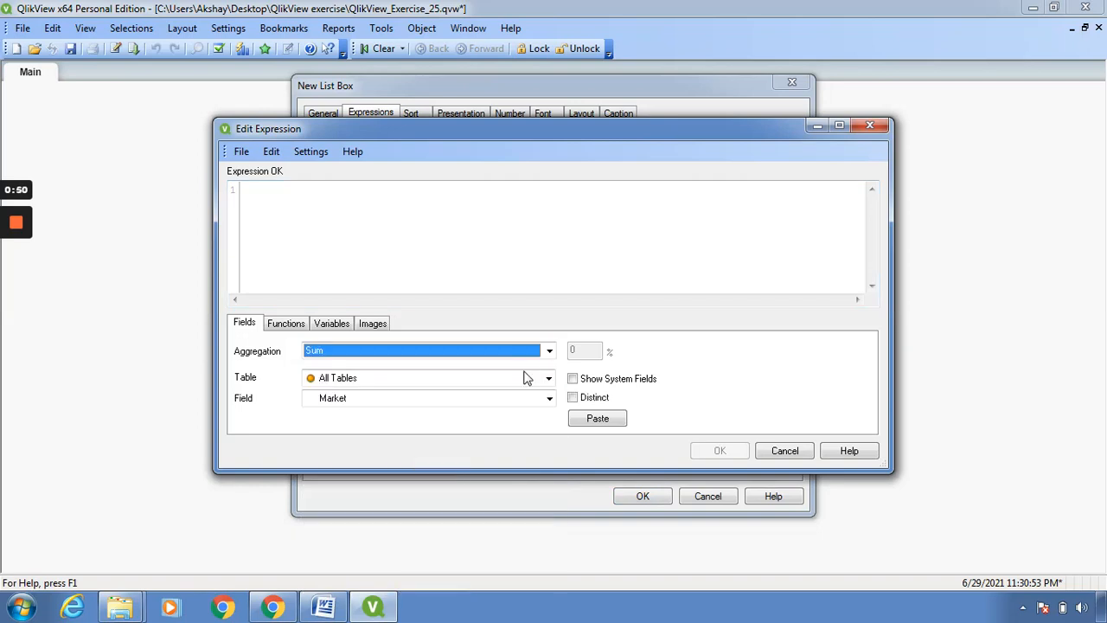
left_click(549, 378)
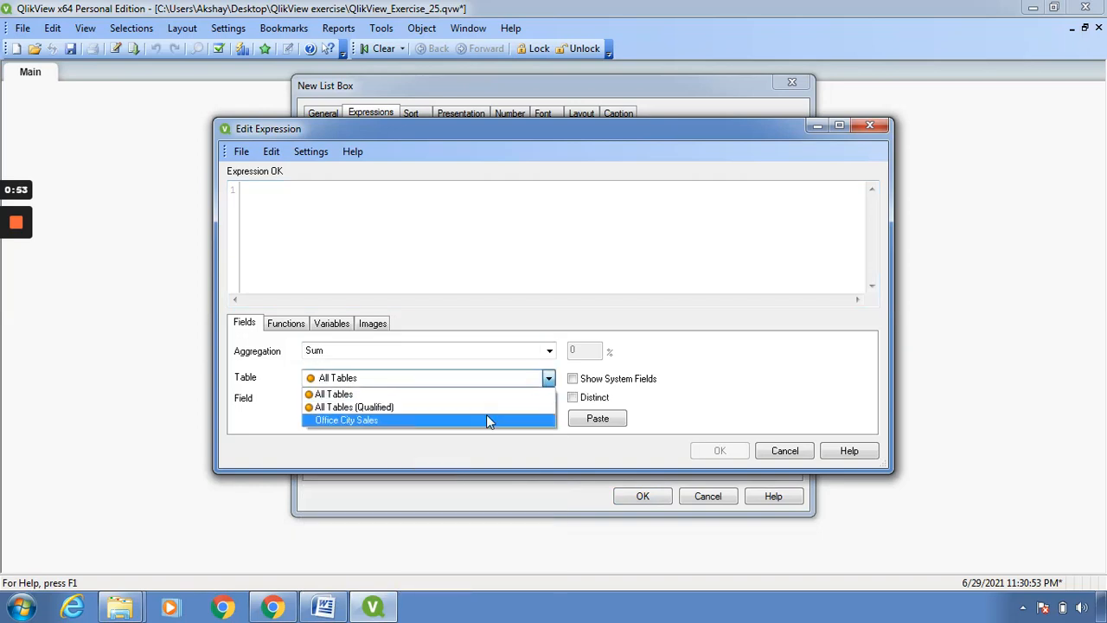
left_click(487, 420)
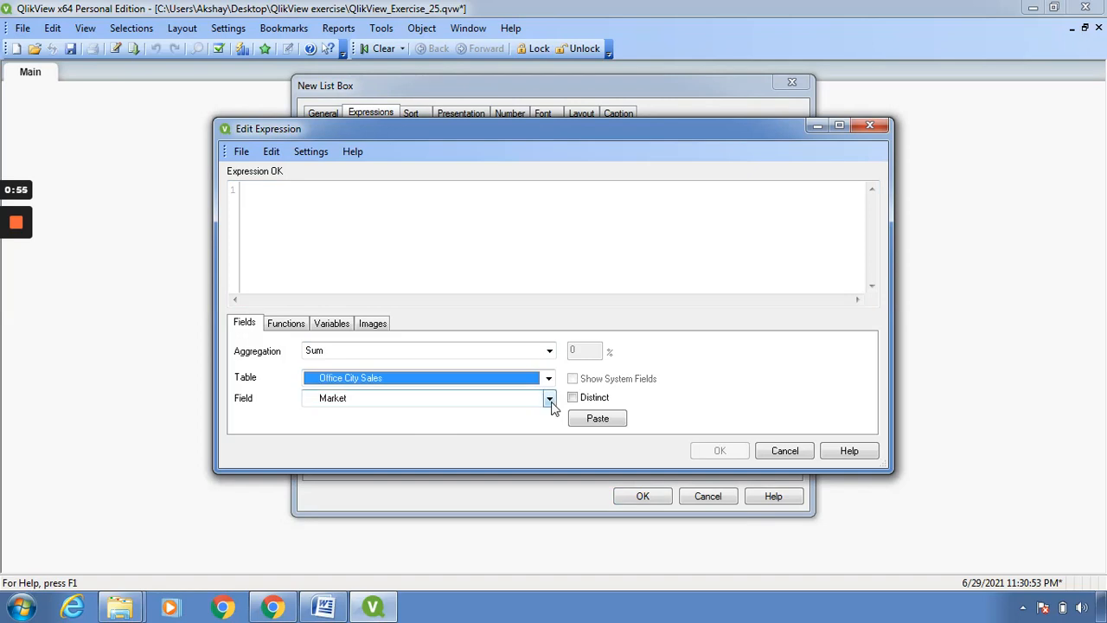
left_click(550, 399)
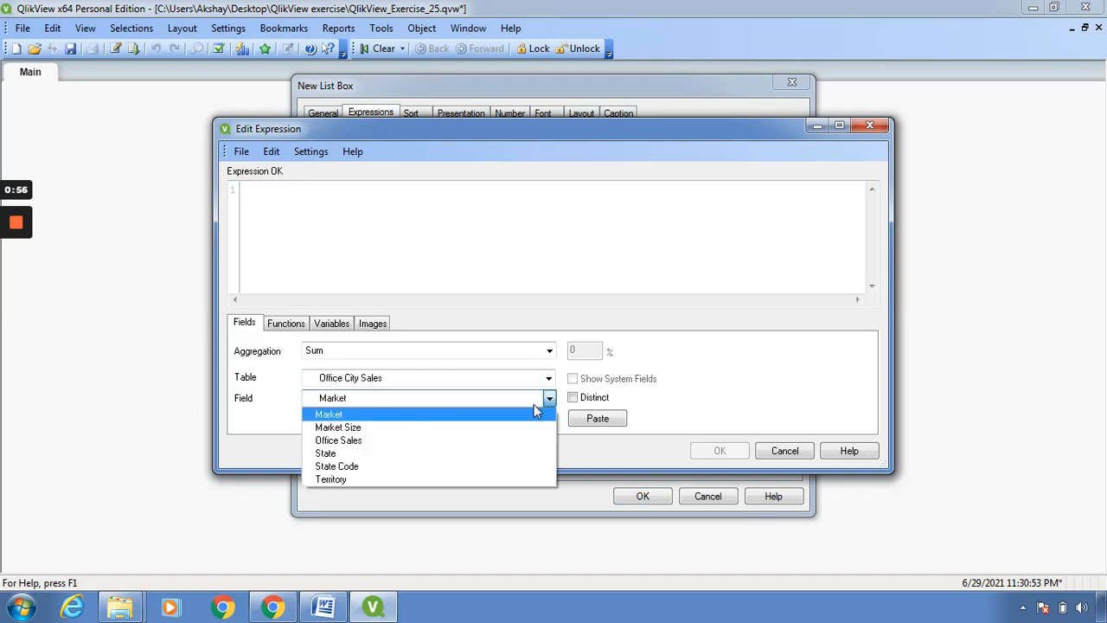
left_click(455, 447)
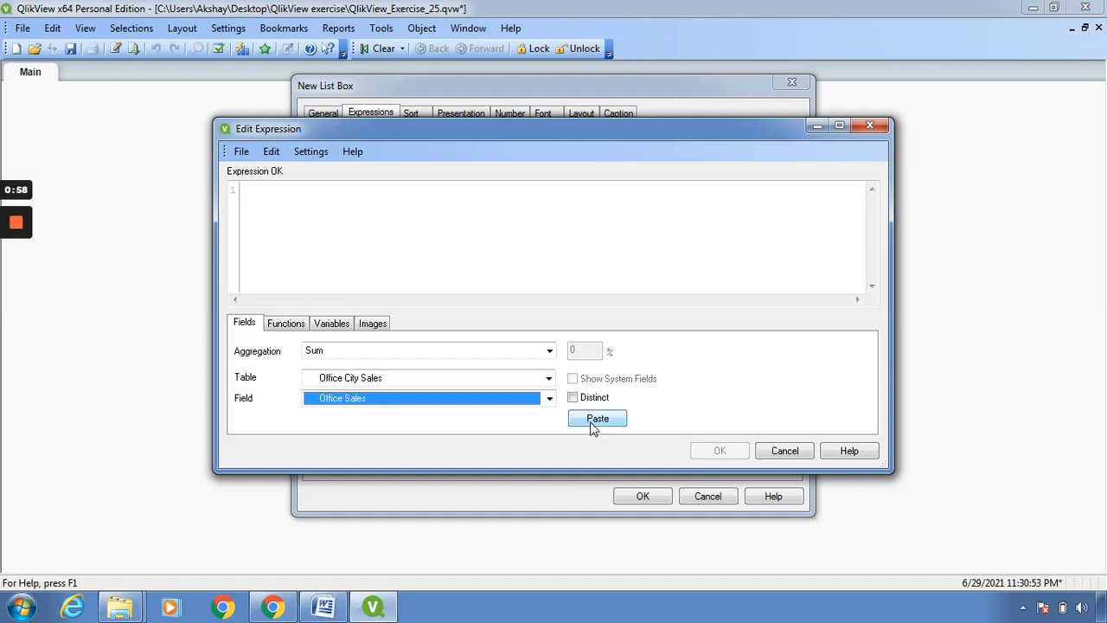
left_click(593, 425)
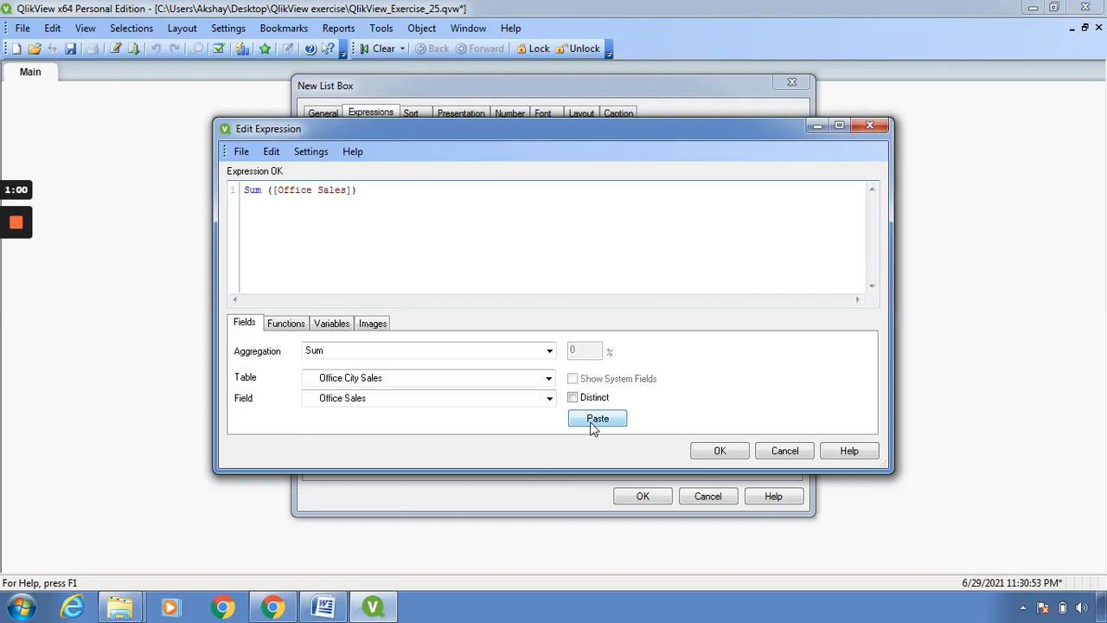
left_click(718, 451)
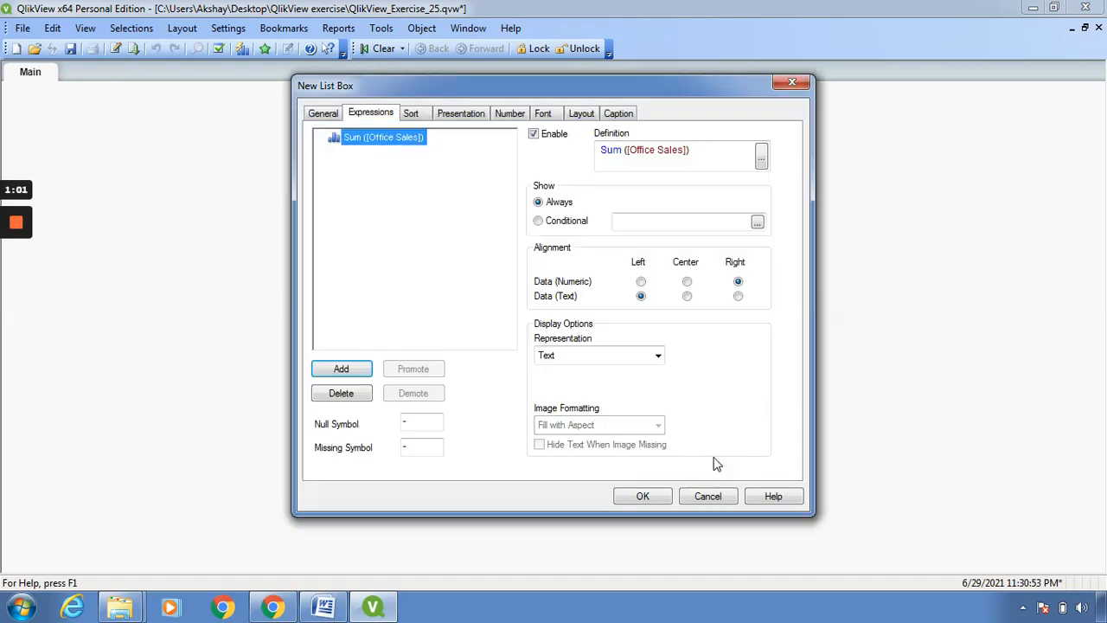
- Review the list box's general, expression and sort settings, and try left text alignment before returning it to center
left_click(323, 114)
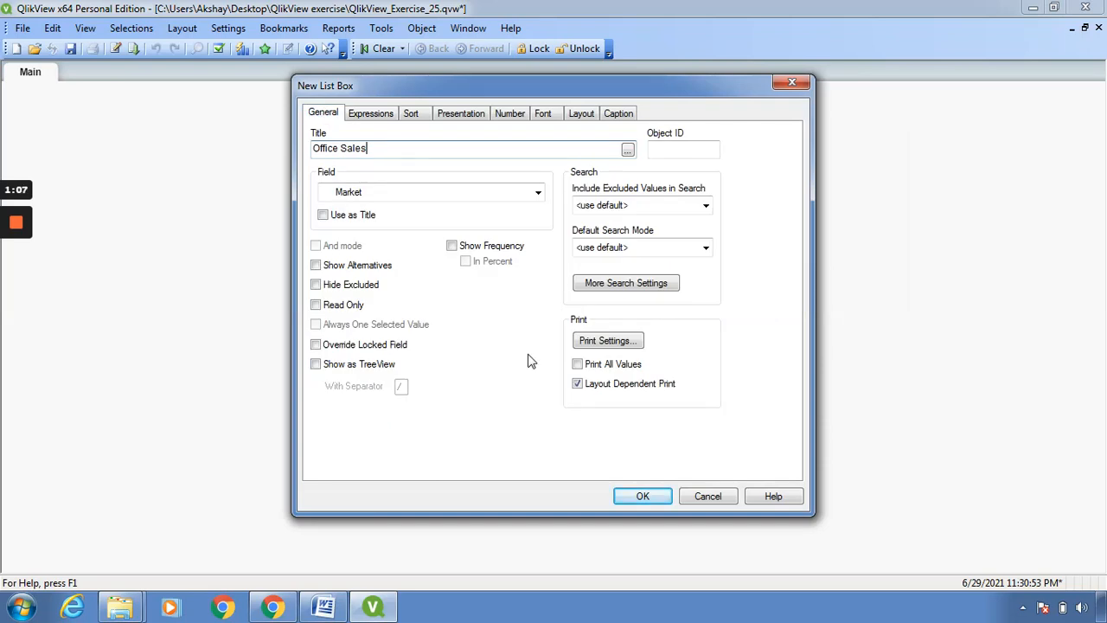
left_click(387, 115)
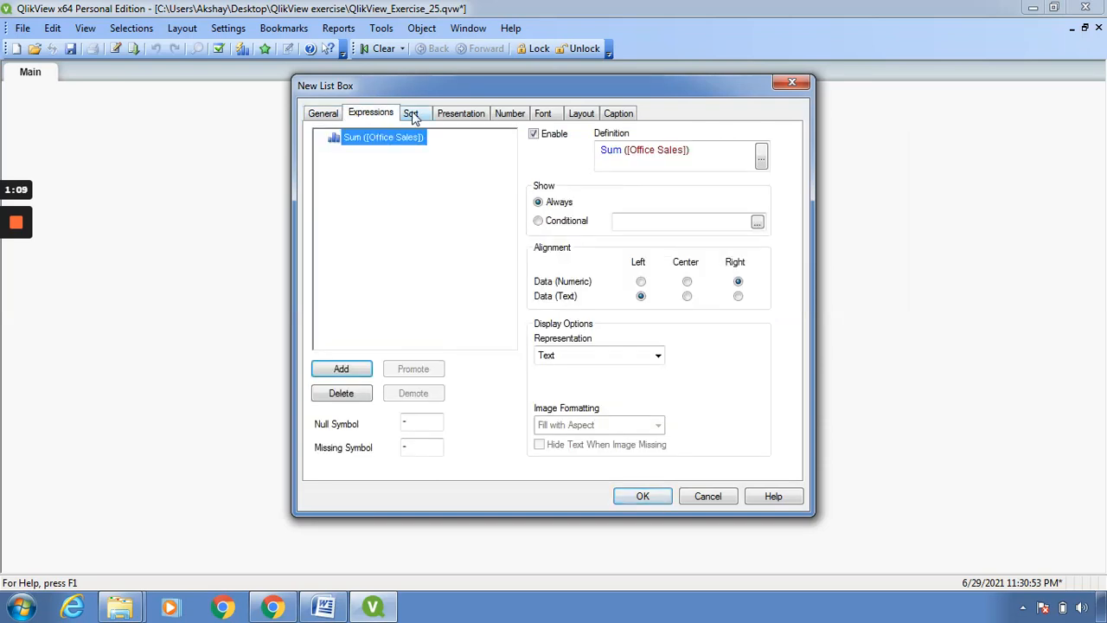
left_click(413, 116)
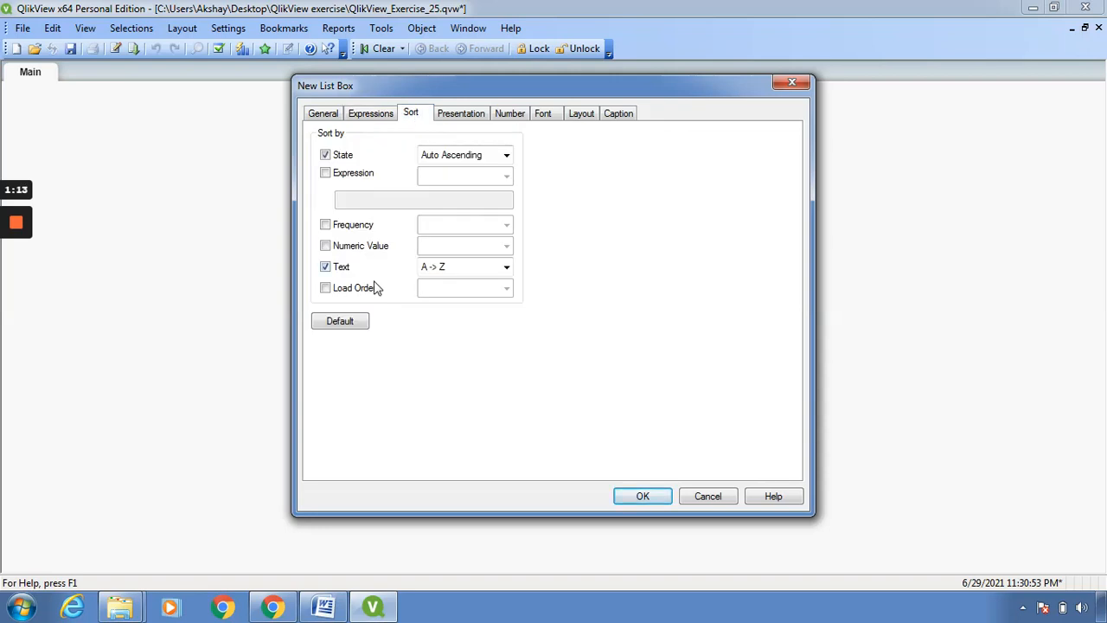
left_click(459, 113)
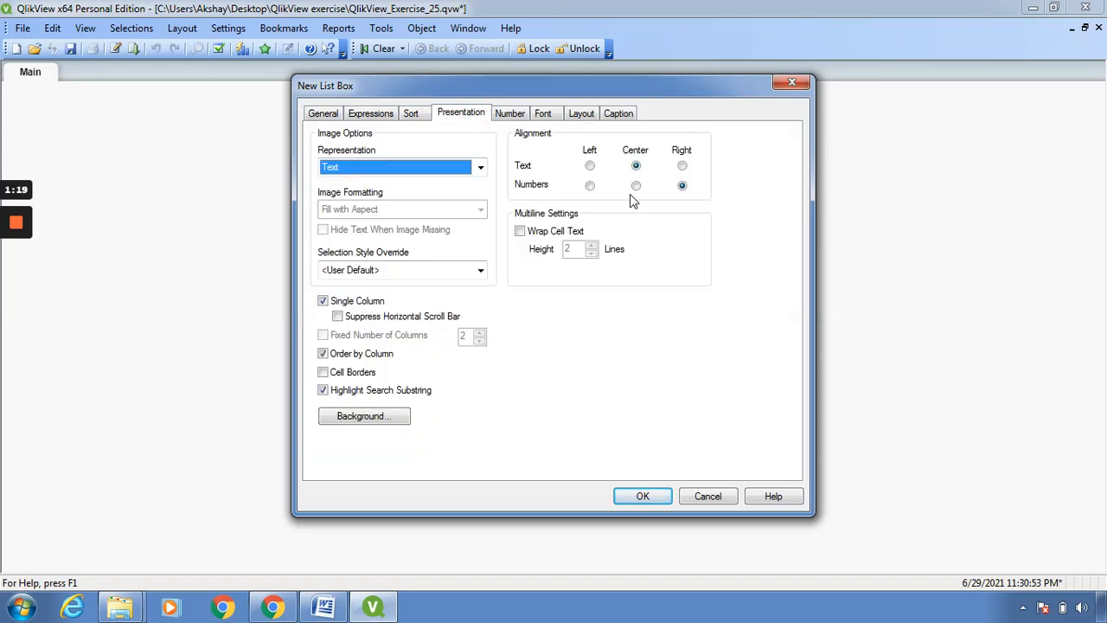
left_click(590, 166)
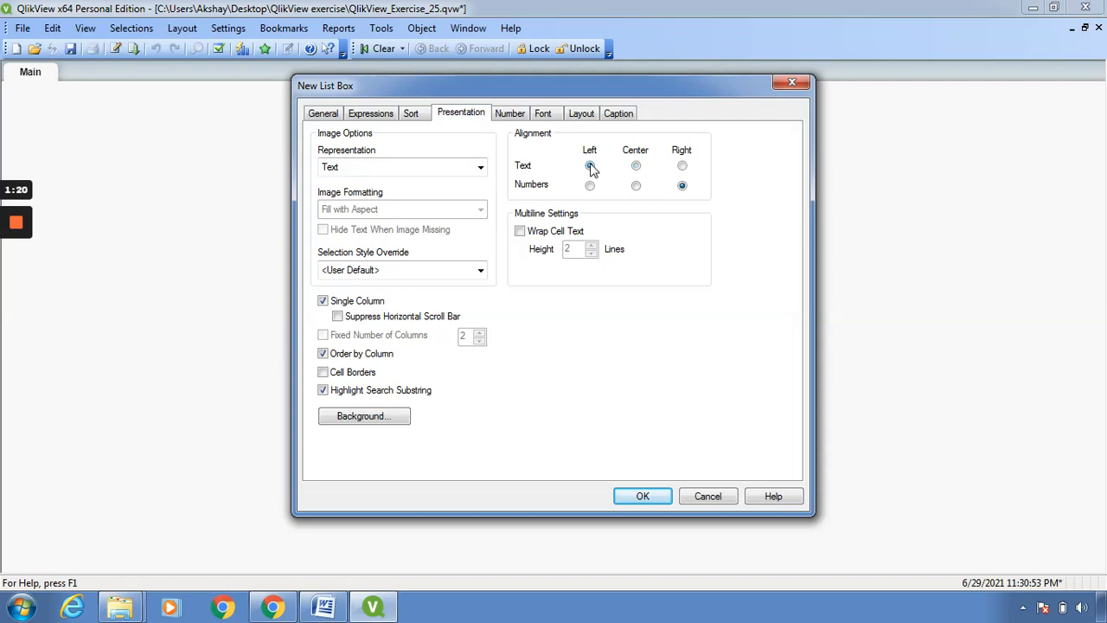
left_click(641, 171)
- Set the list box background to a solid orange color with red 255, green 128 and blue 64
left_click(388, 417)
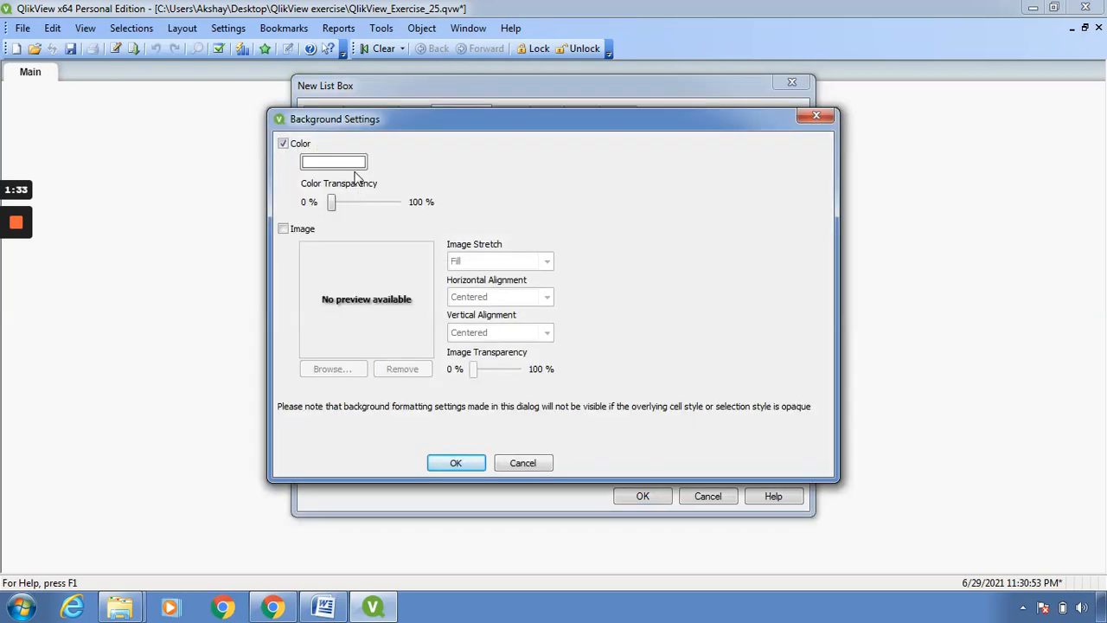
left_click(354, 167)
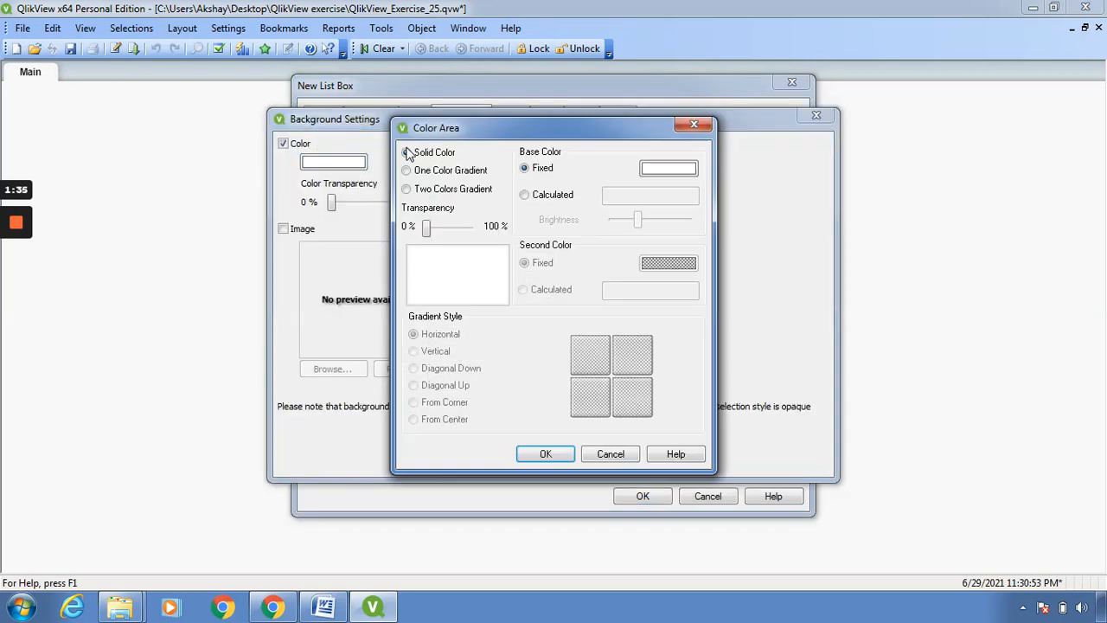
left_click(675, 173)
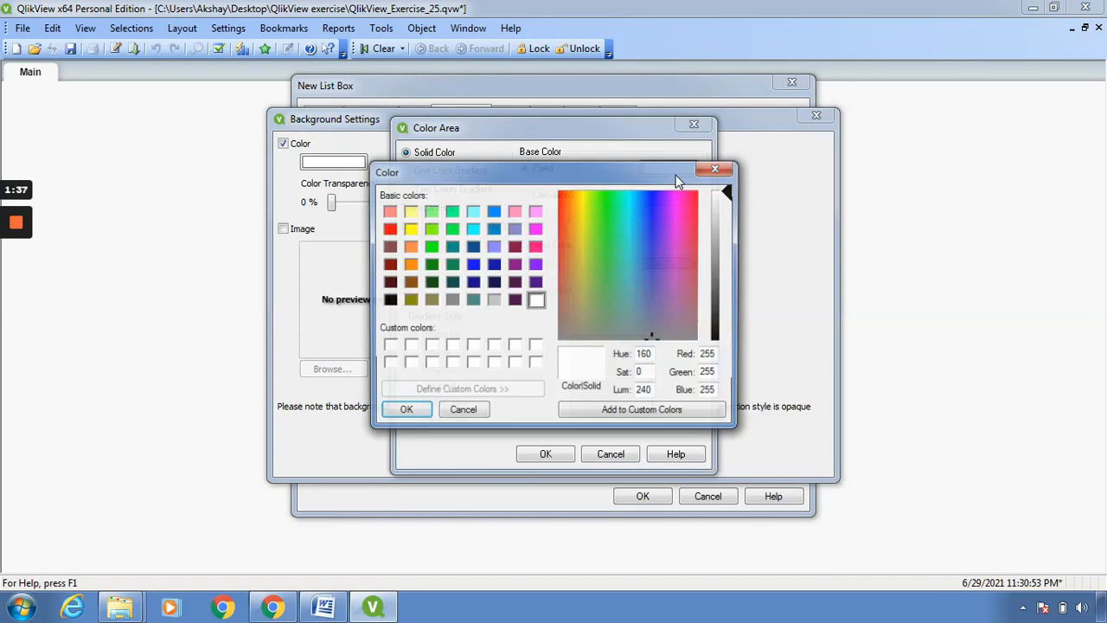
left_click(409, 247)
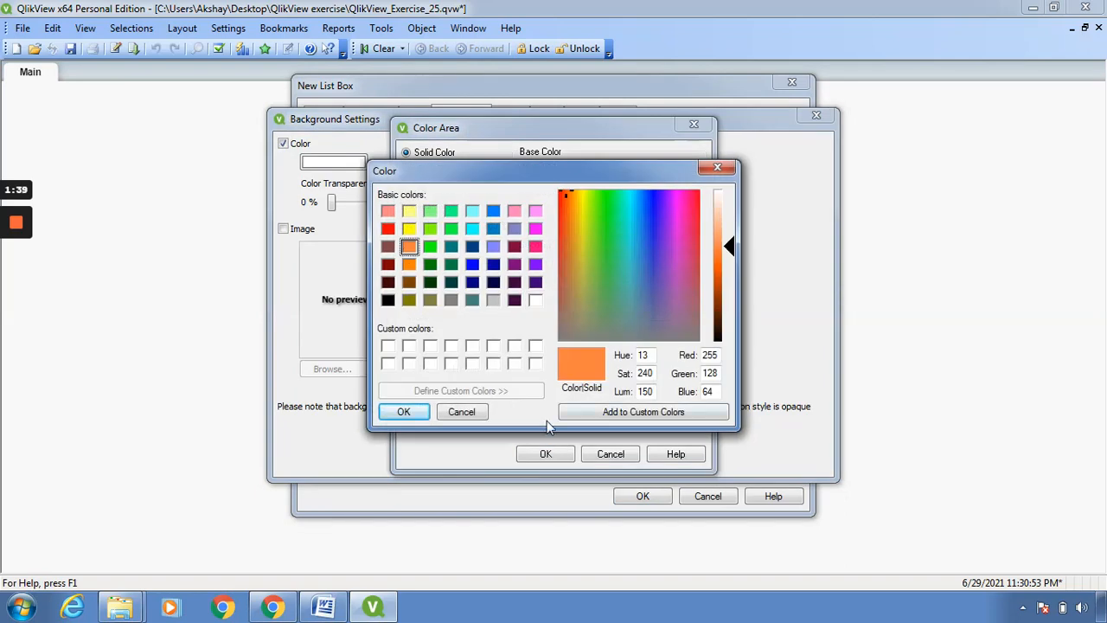
left_click(403, 412)
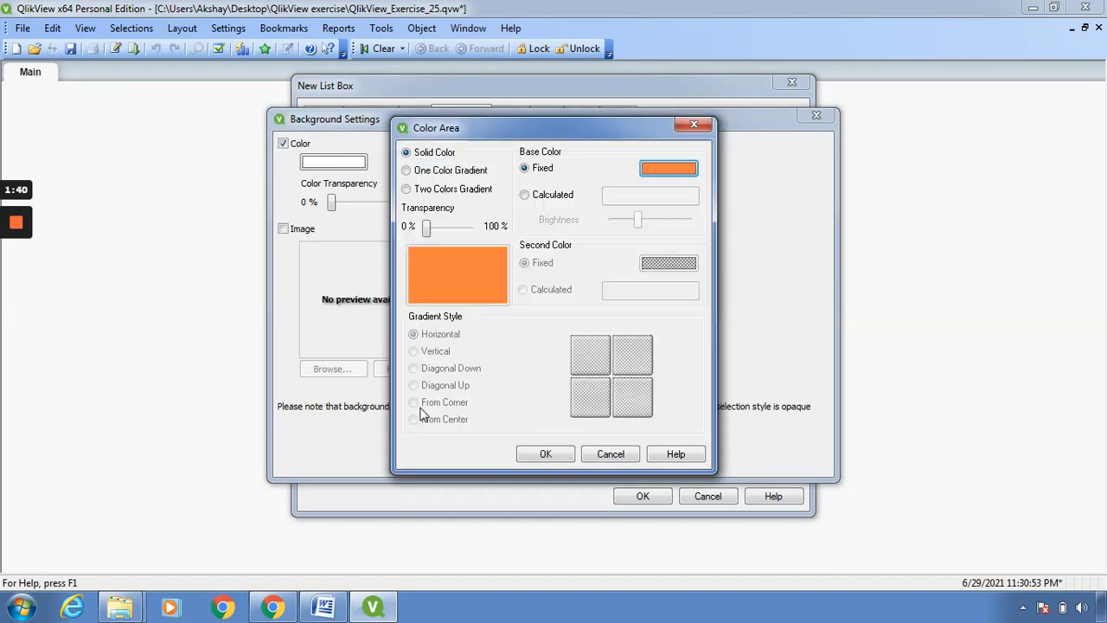
left_click(546, 456)
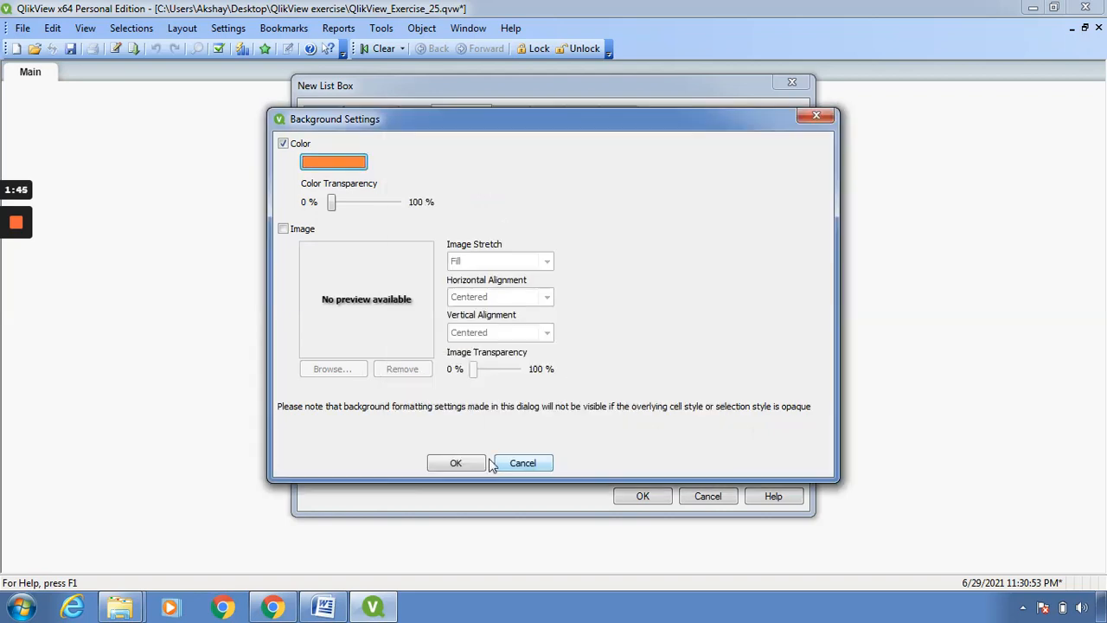
left_click(456, 464)
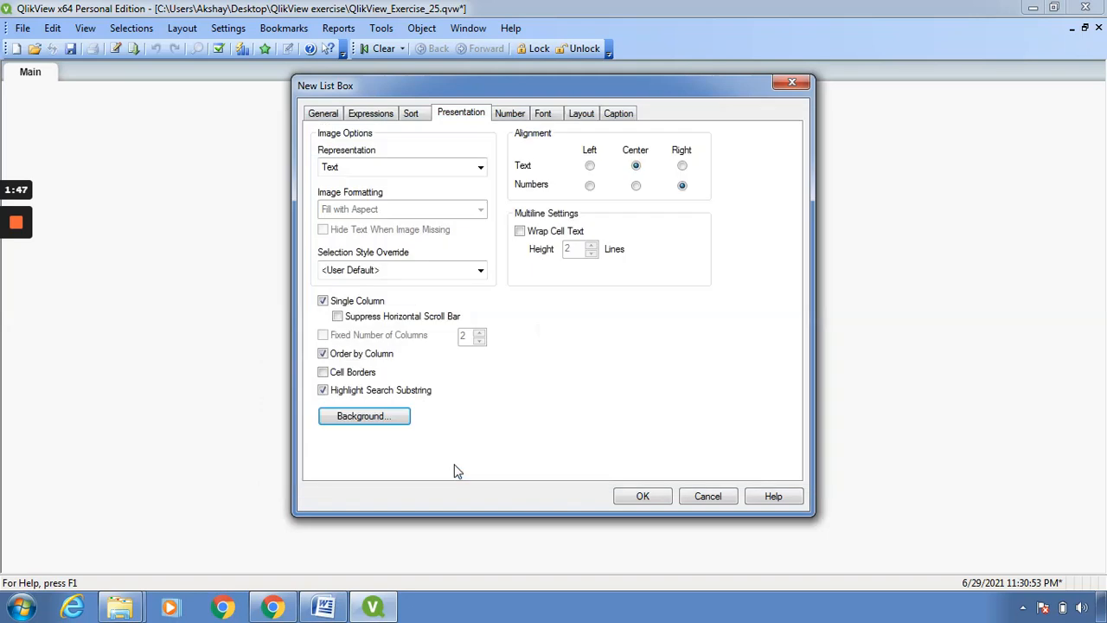
- Set the list box font to Times New Roman, size 10
left_click(512, 115)
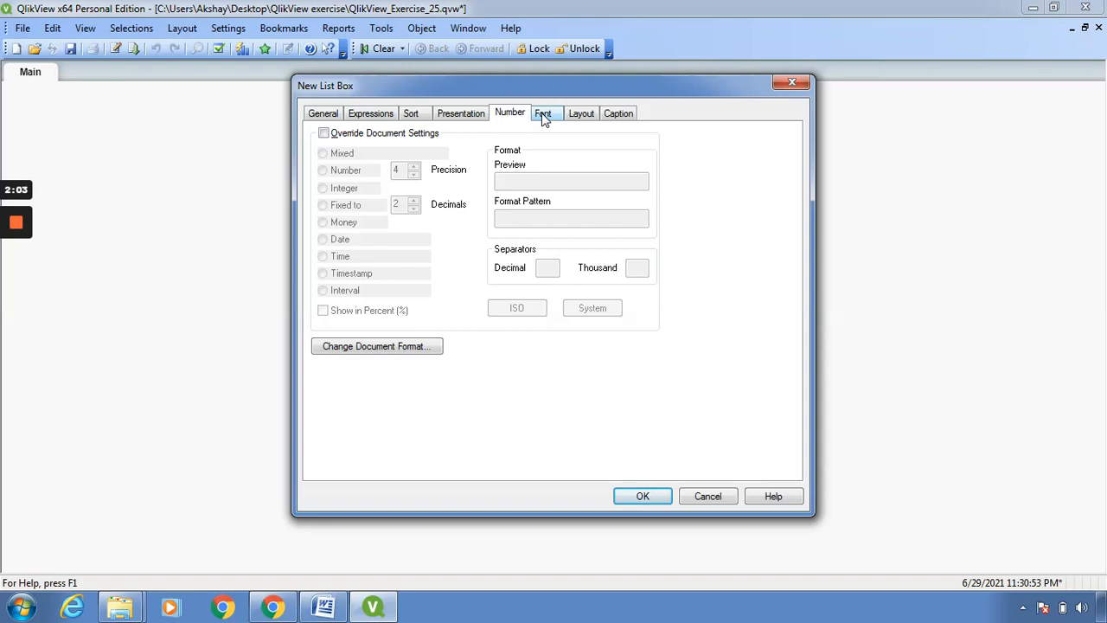
left_click(543, 114)
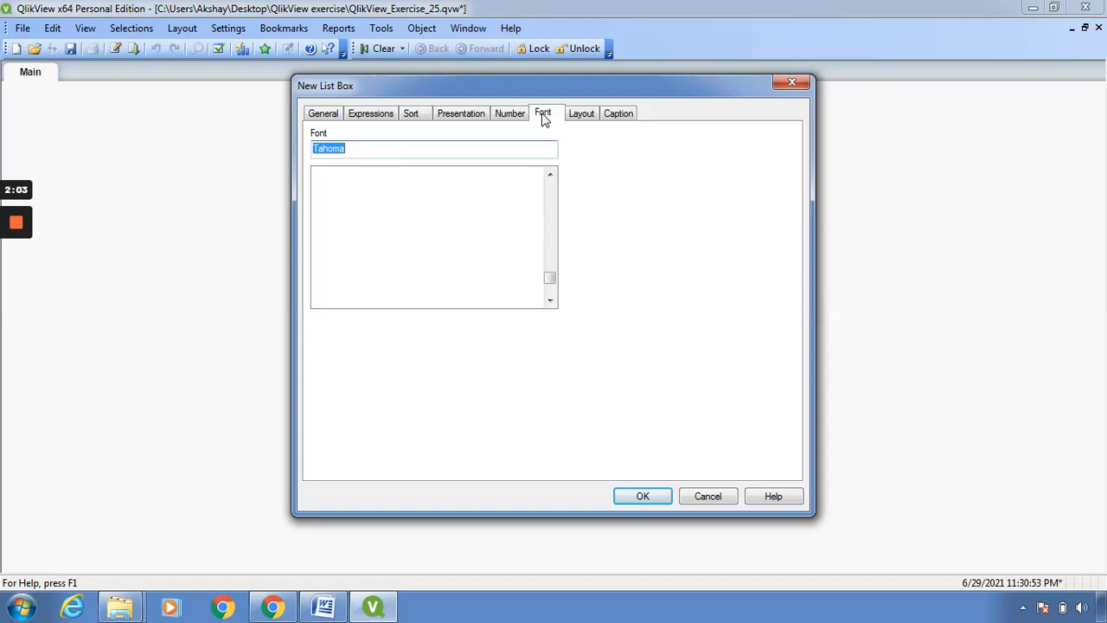
left_click(376, 152)
key("BackSpace")
key("BackSpace")
key("BackSpace")
key("BackSpace")
key("BackSpace")
key("BackSpace")
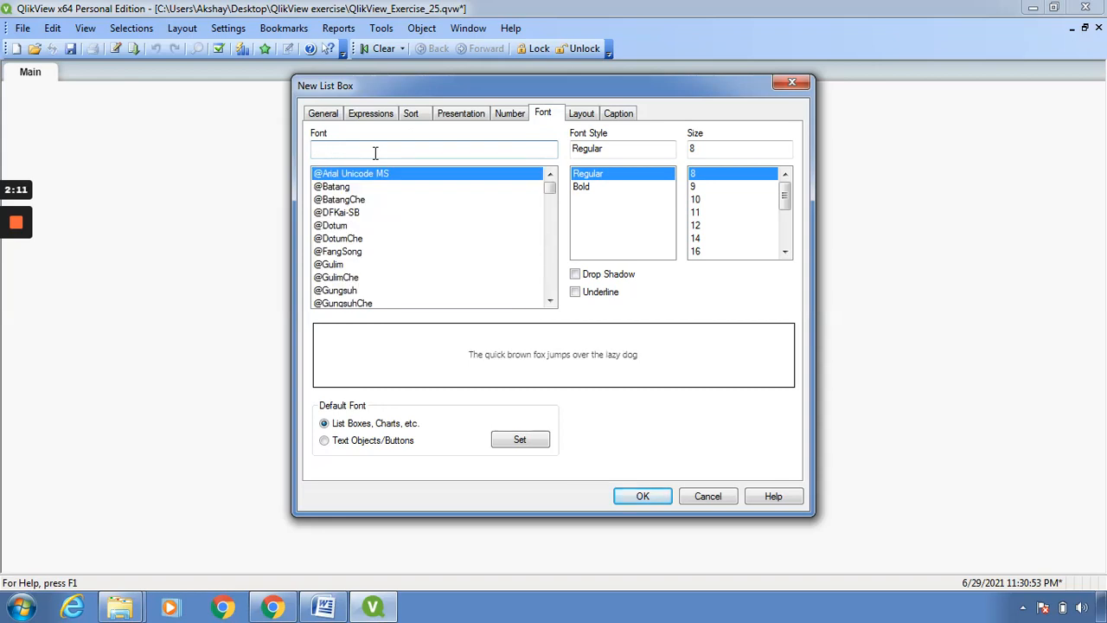
type("tim")
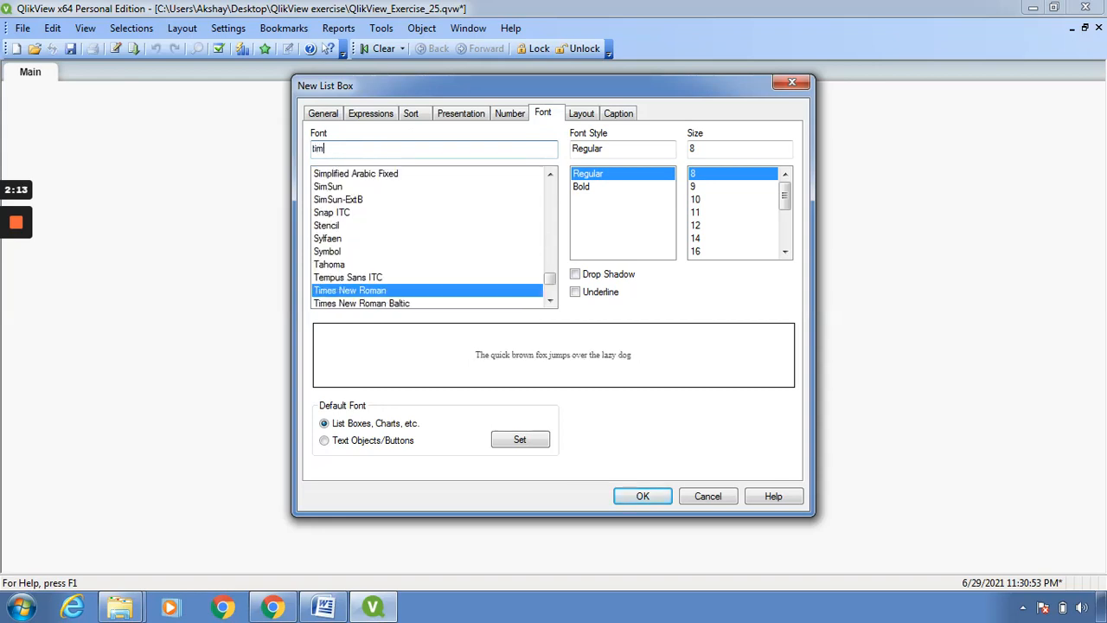
left_click(437, 291)
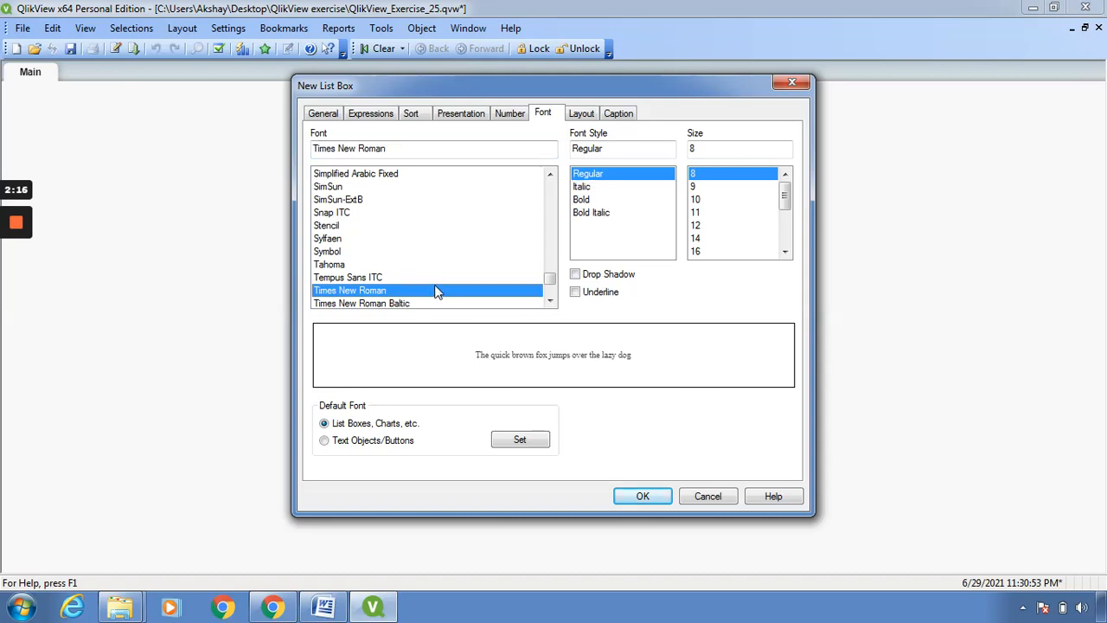
left_click(702, 201)
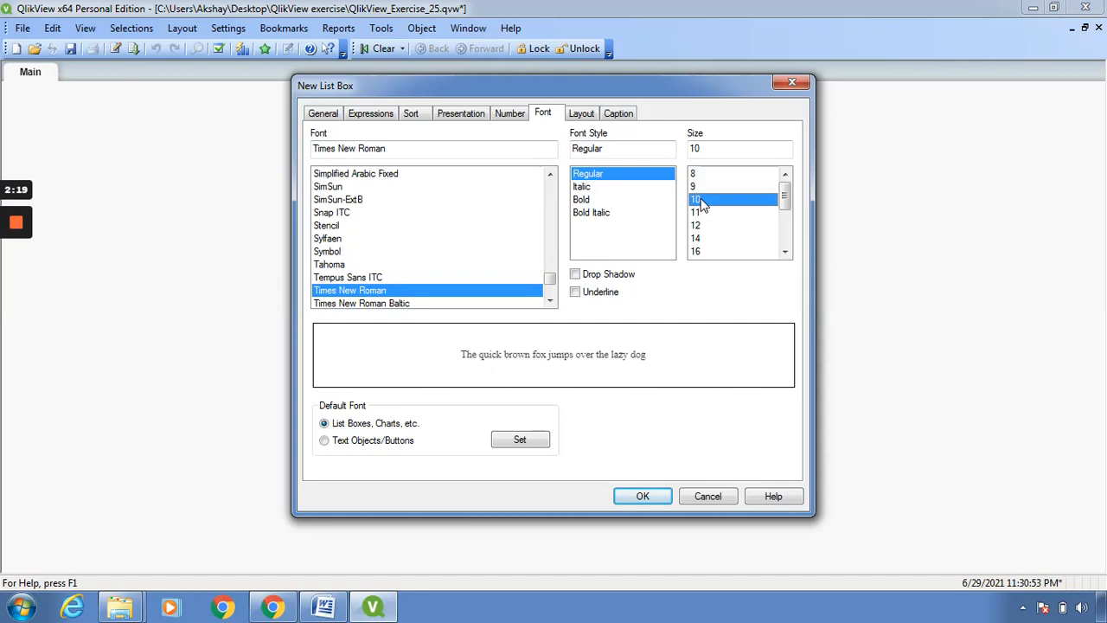
- Set the list box's scrollbar background to a solid cyan with red 0, green 255 and blue 255
left_click(592, 116)
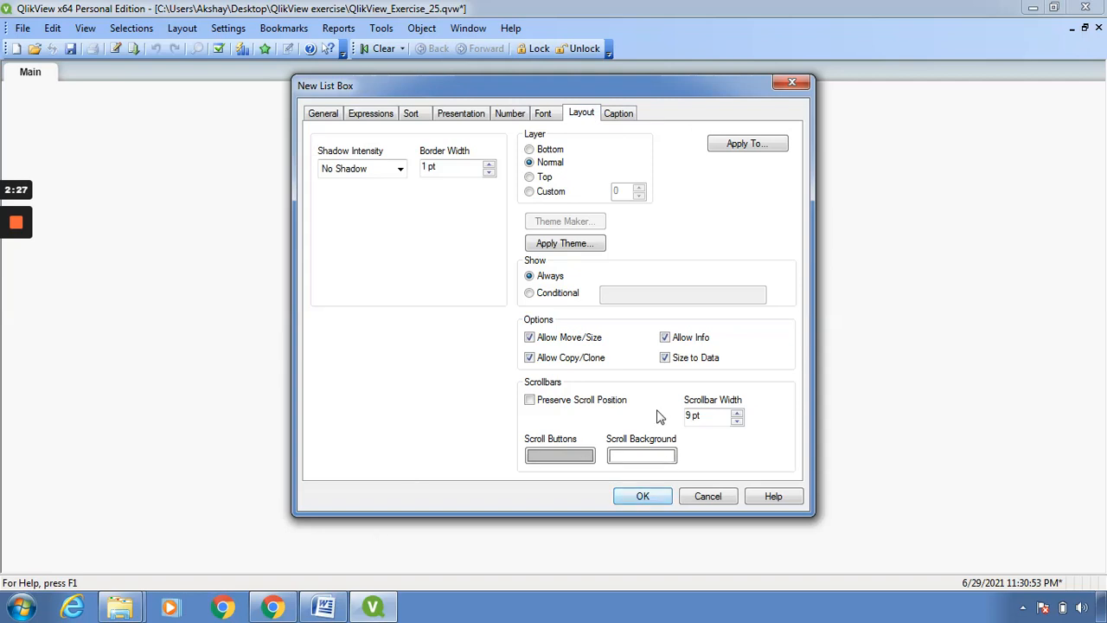
left_click(659, 456)
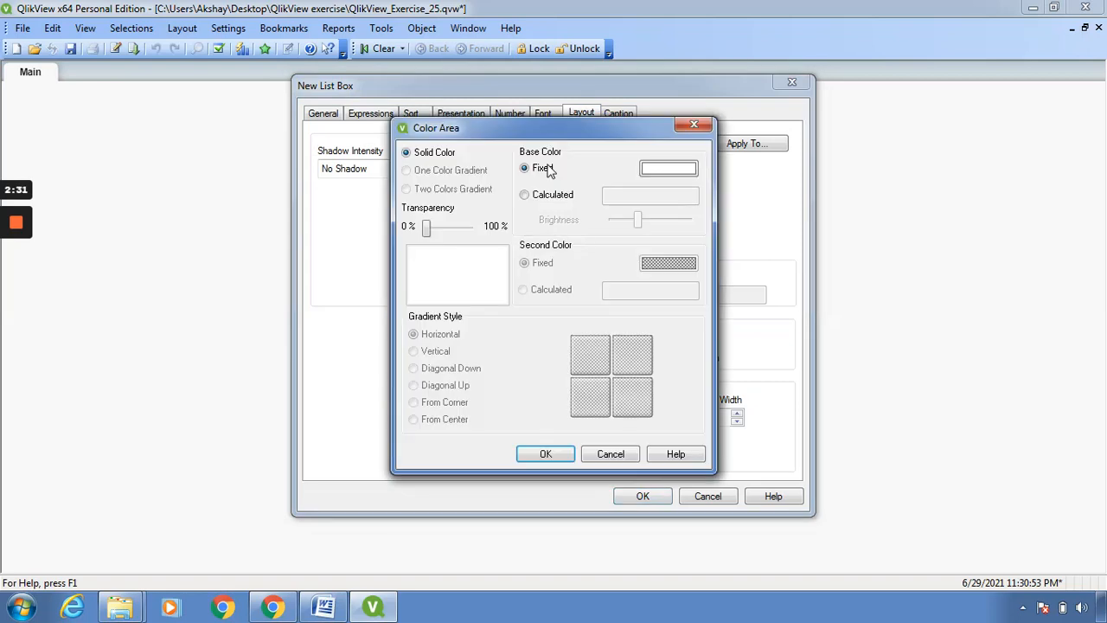
left_click(674, 168)
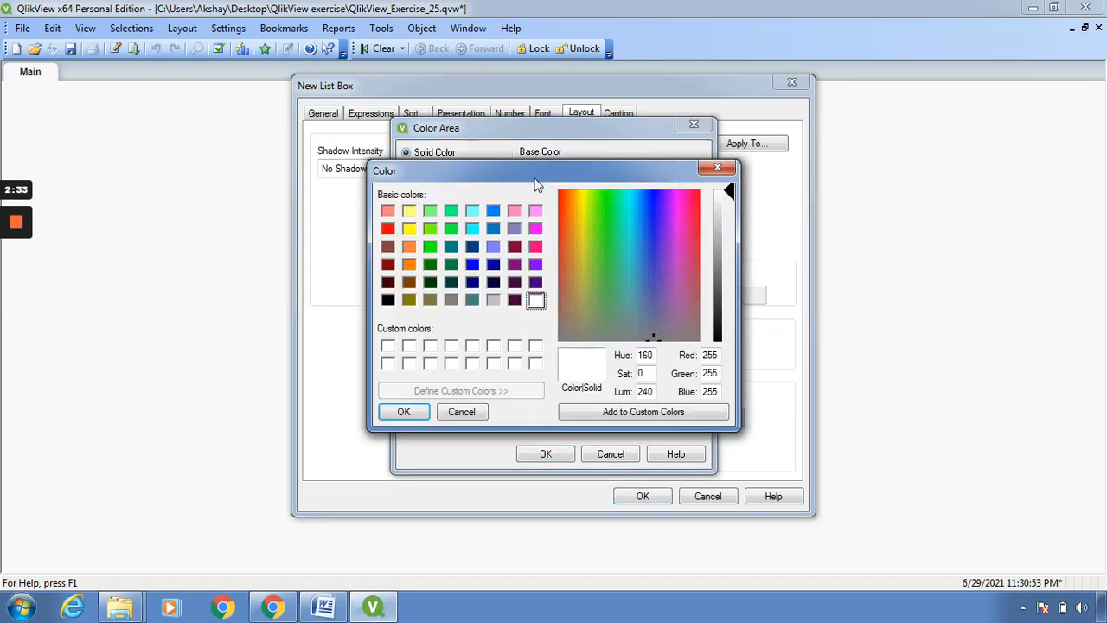
left_click(472, 228)
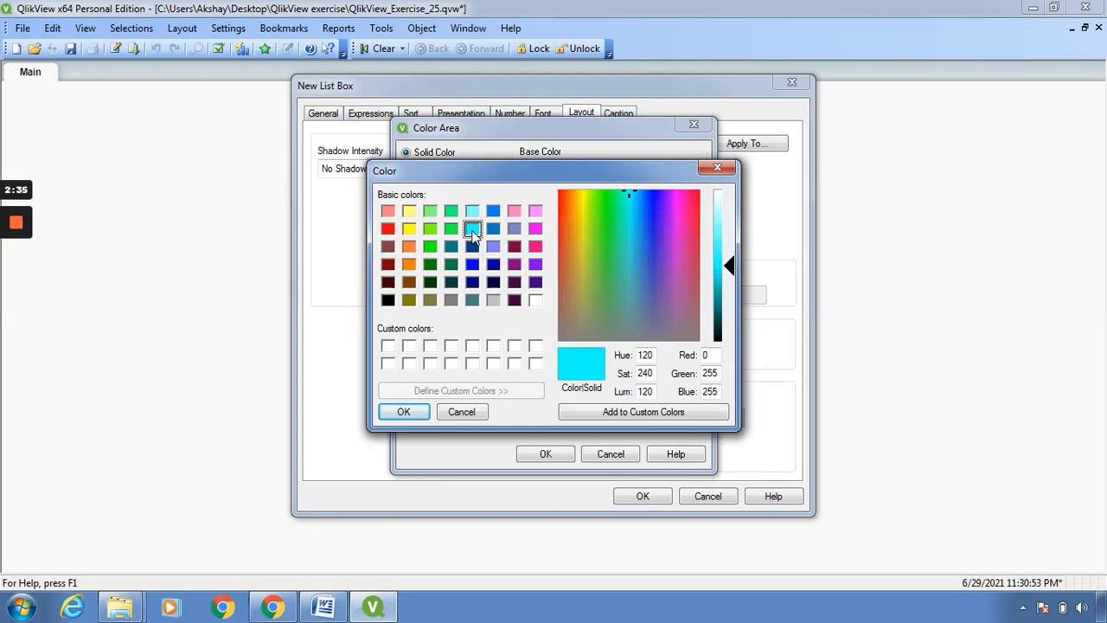
left_click(403, 412)
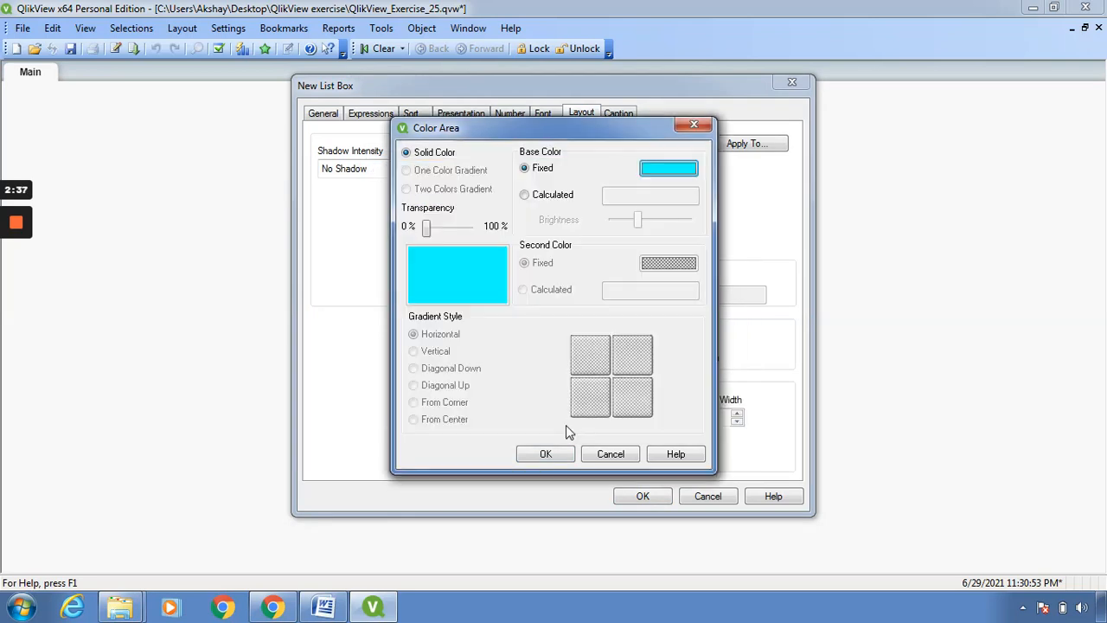
left_click(546, 454)
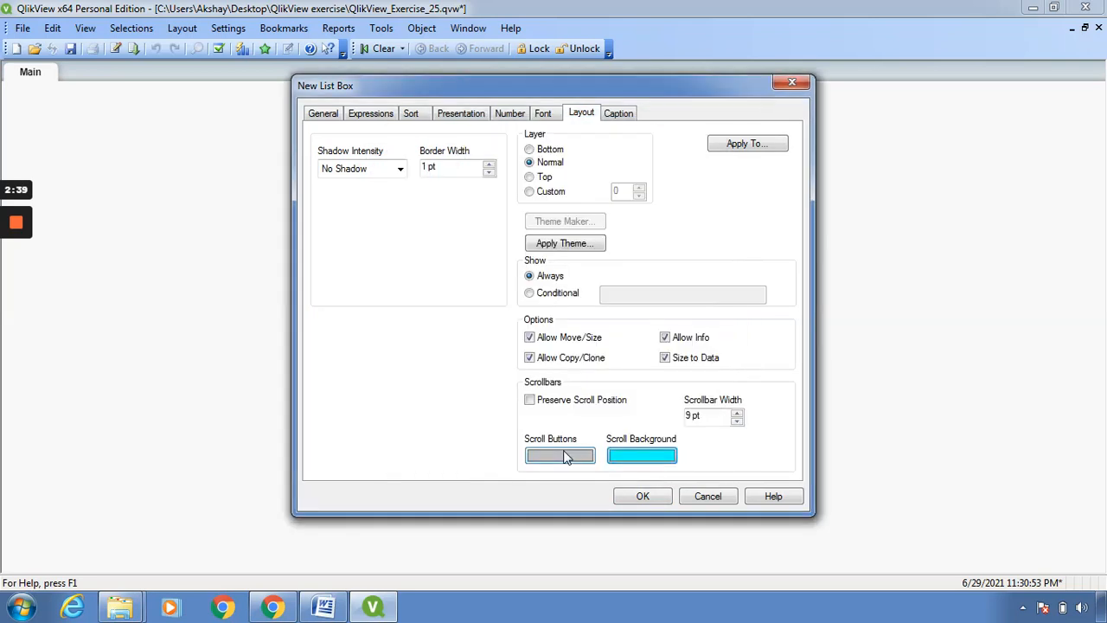
- Set the caption's title text to Office Sales and create the list box on the sheet
left_click(620, 114)
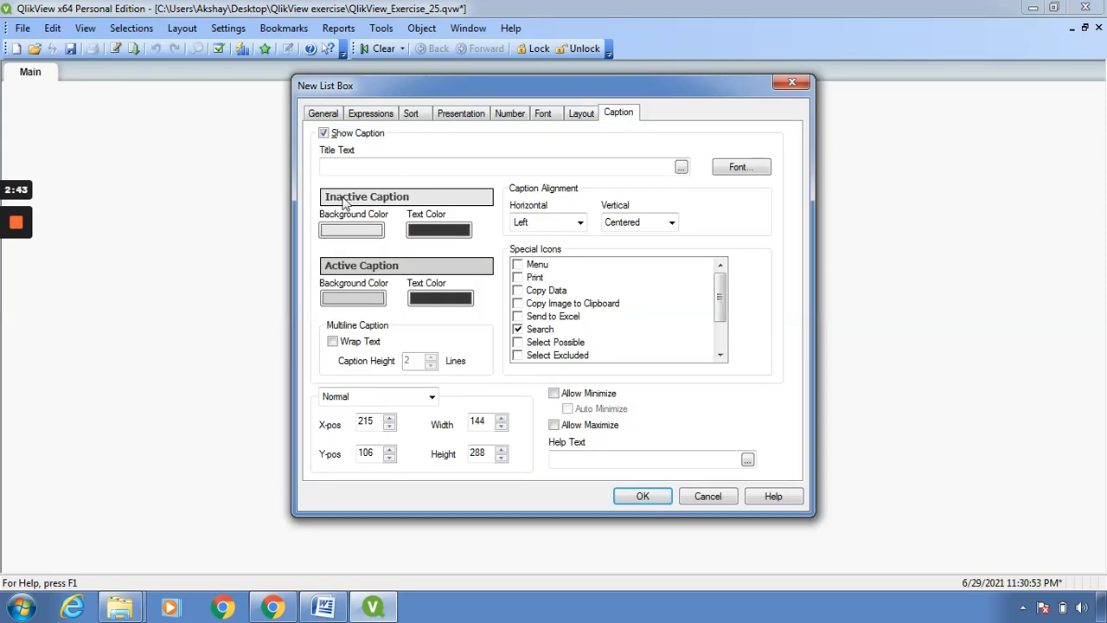
left_click(382, 163)
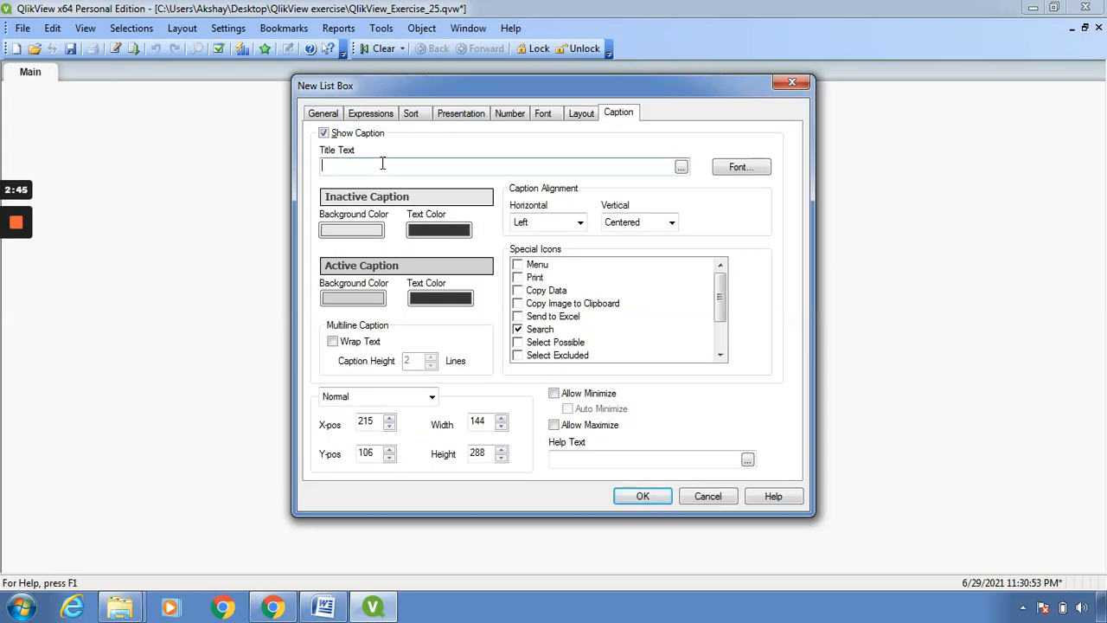
type("Office Sales")
left_click(637, 496)
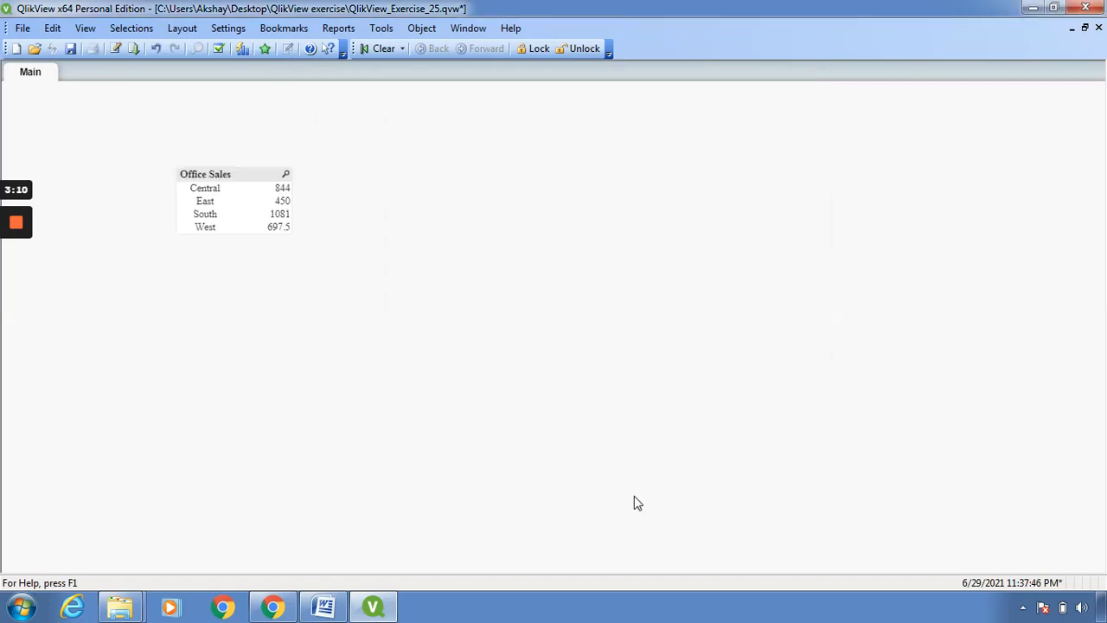
- Widen the Office Sales list box to about twice its width
left_click(290, 230)
left_click_drag(291, 230, 386, 245)
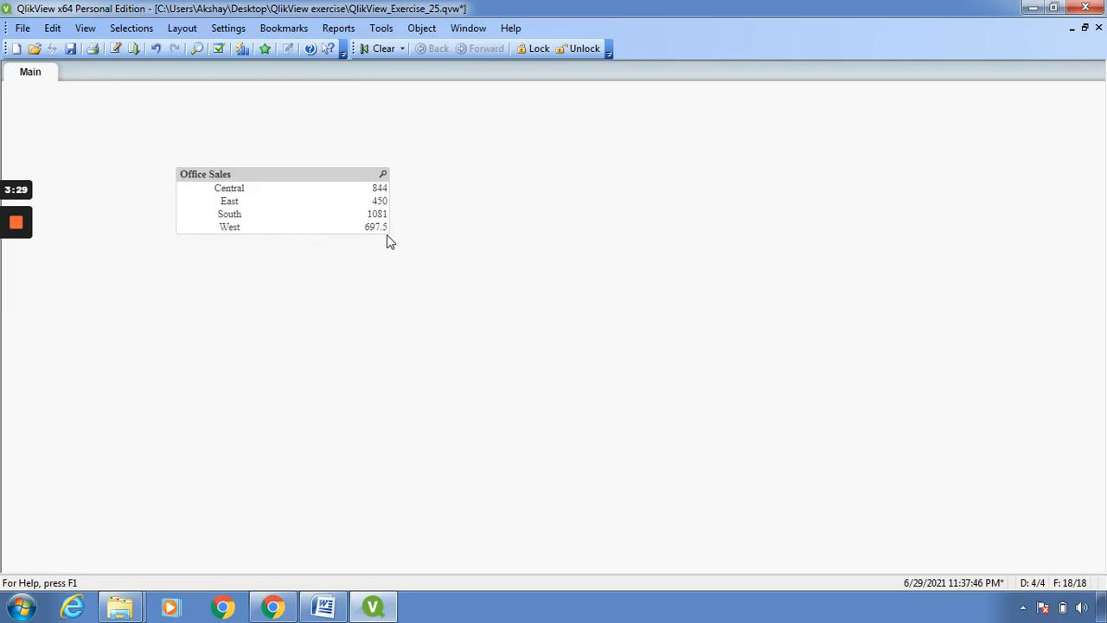
left_click_drag(385, 234, 407, 272)
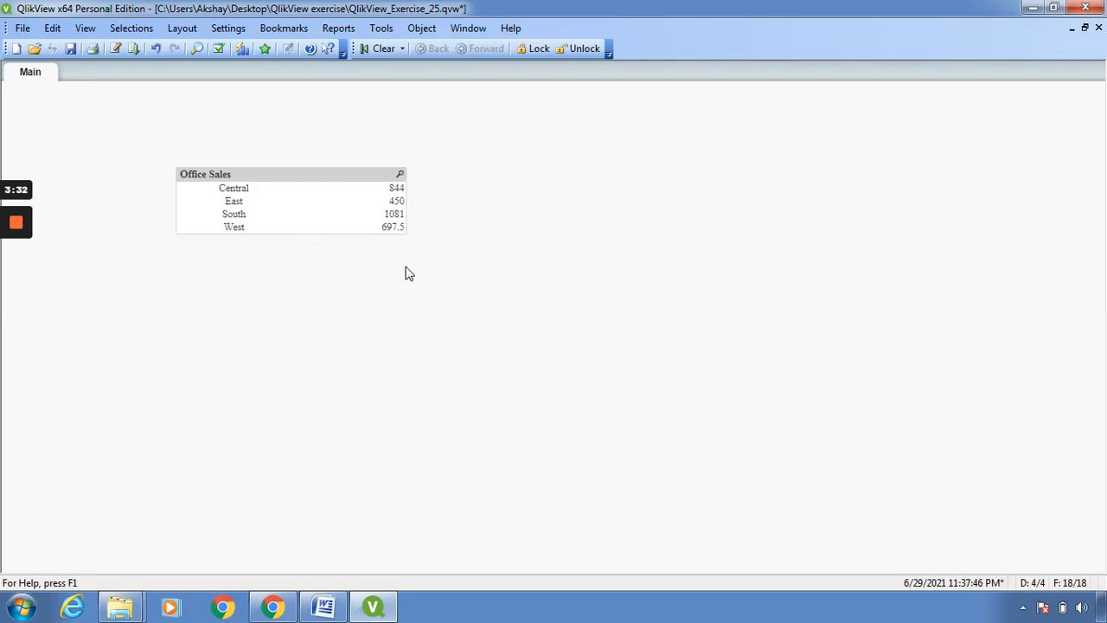
- Filter the Office Sales list box by Central, East, South and West one at a time, ending with Central selected
left_click(397, 192)
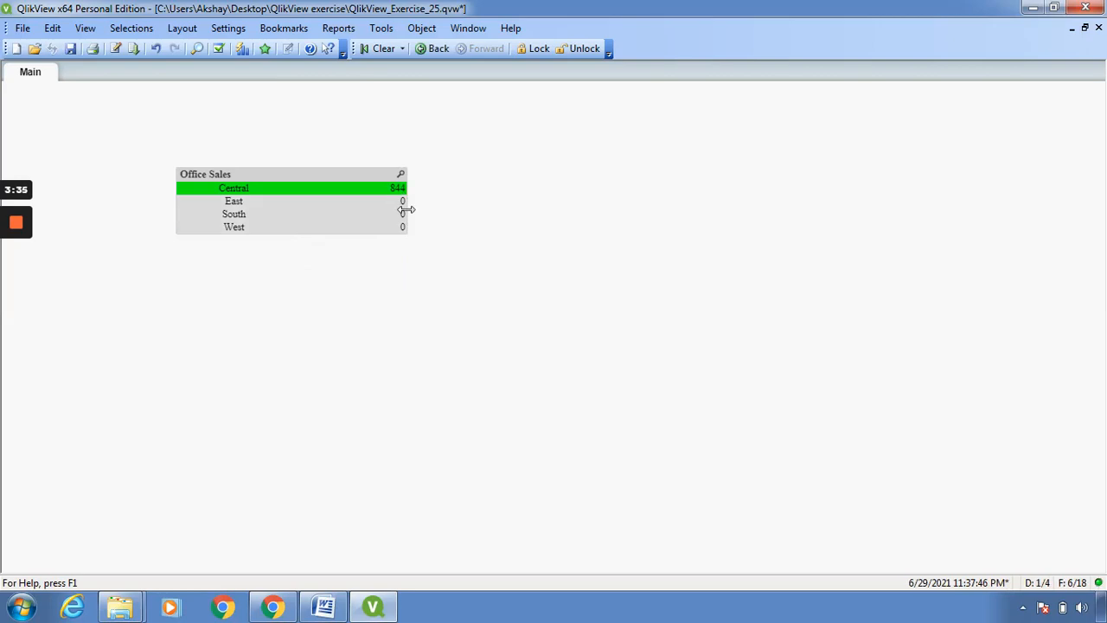
left_click(240, 206)
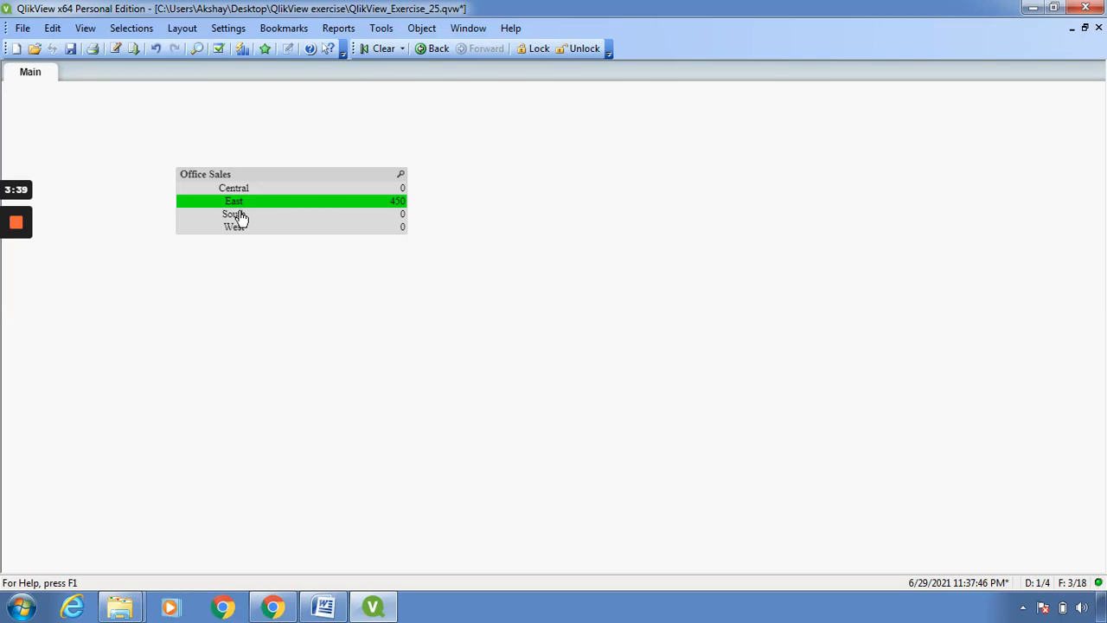
left_click(241, 216)
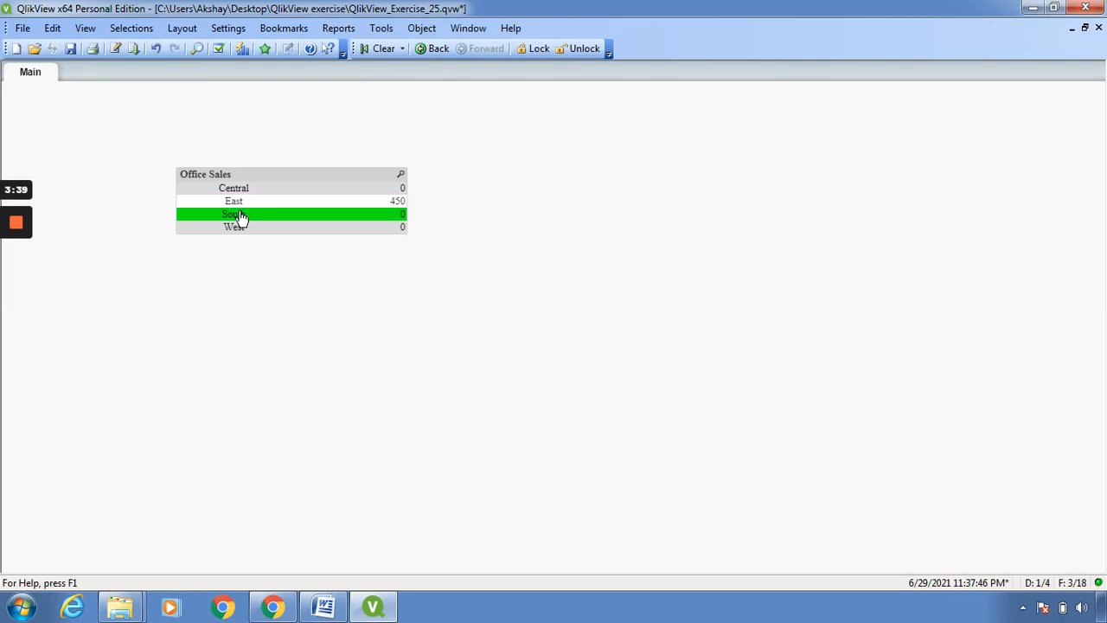
left_click(397, 230)
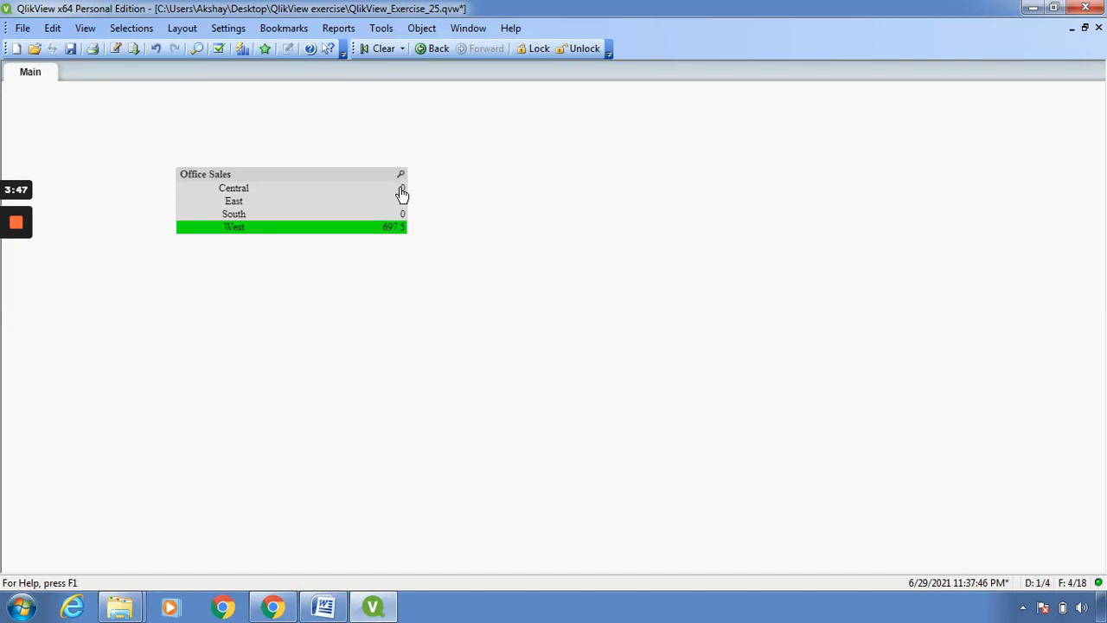
left_click(401, 189)
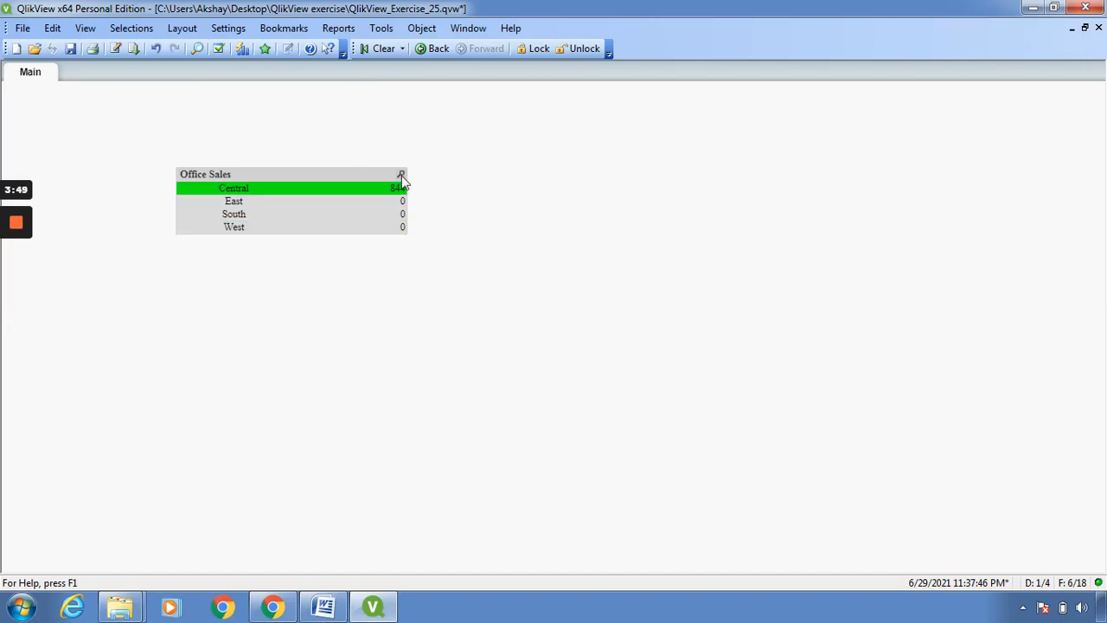
- Search the Office Sales list box for "west" and select the West region
left_click(400, 176)
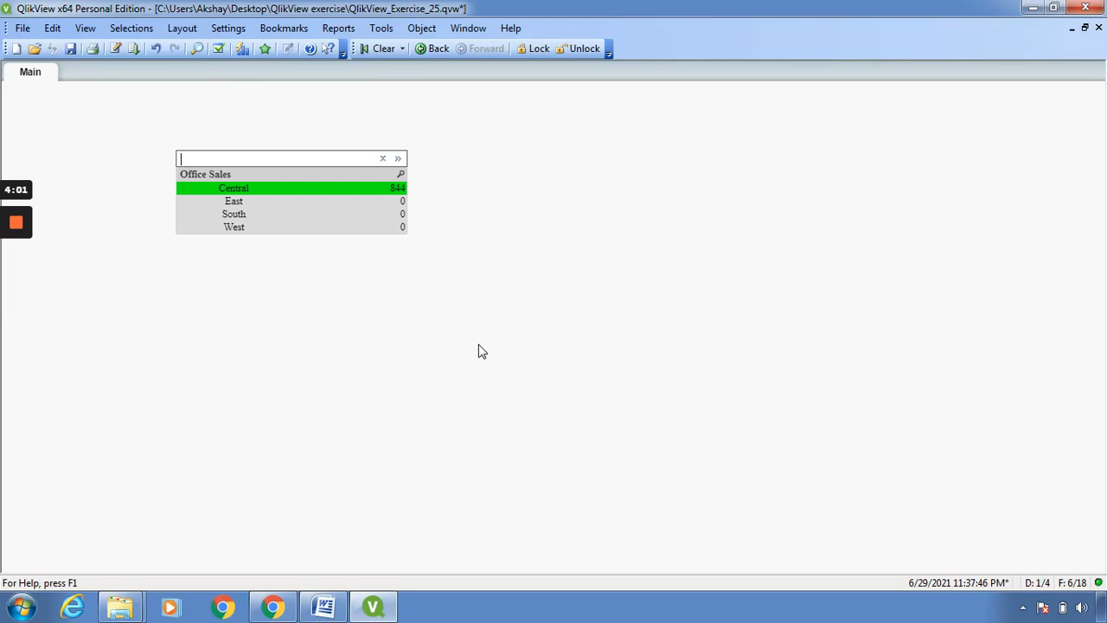
type("west")
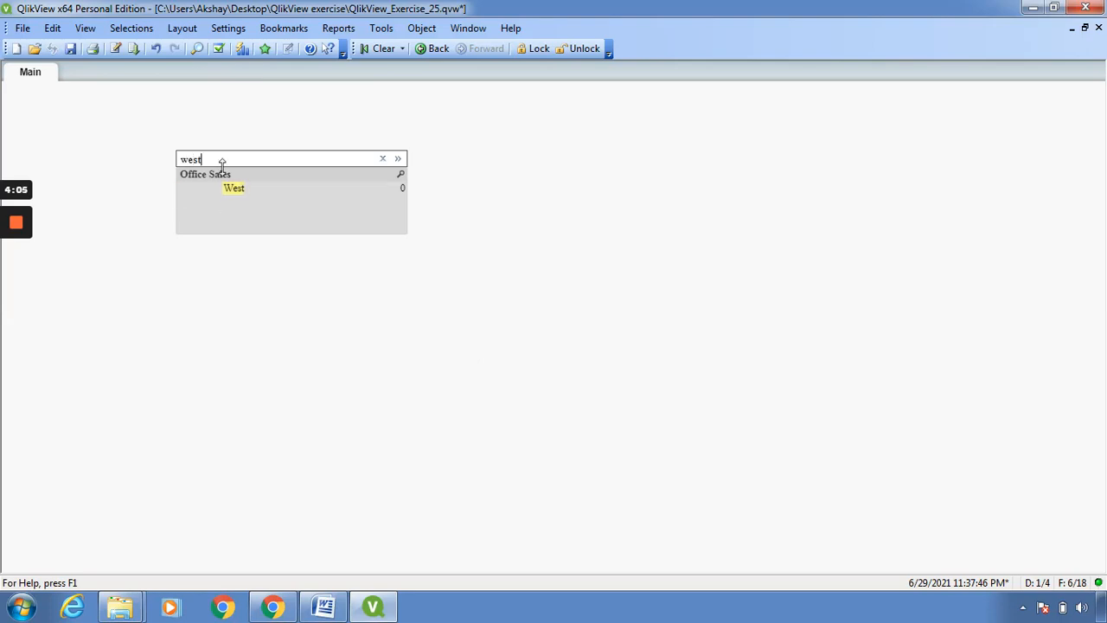
left_click(236, 189)
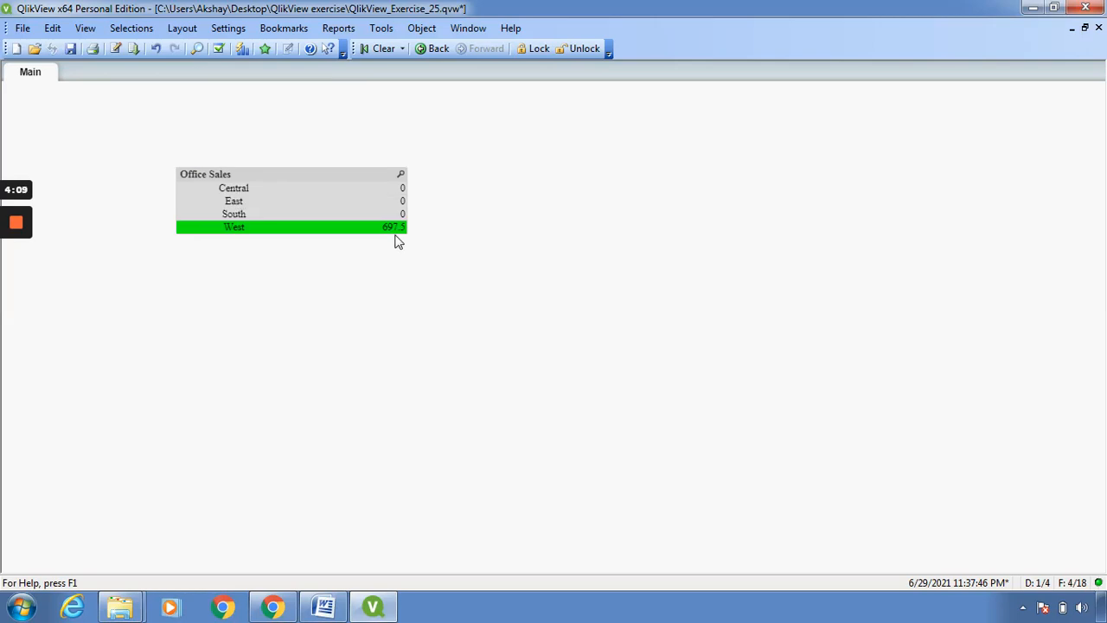
- Search the Office Sales list box for "east" and select the East region
left_click(402, 174)
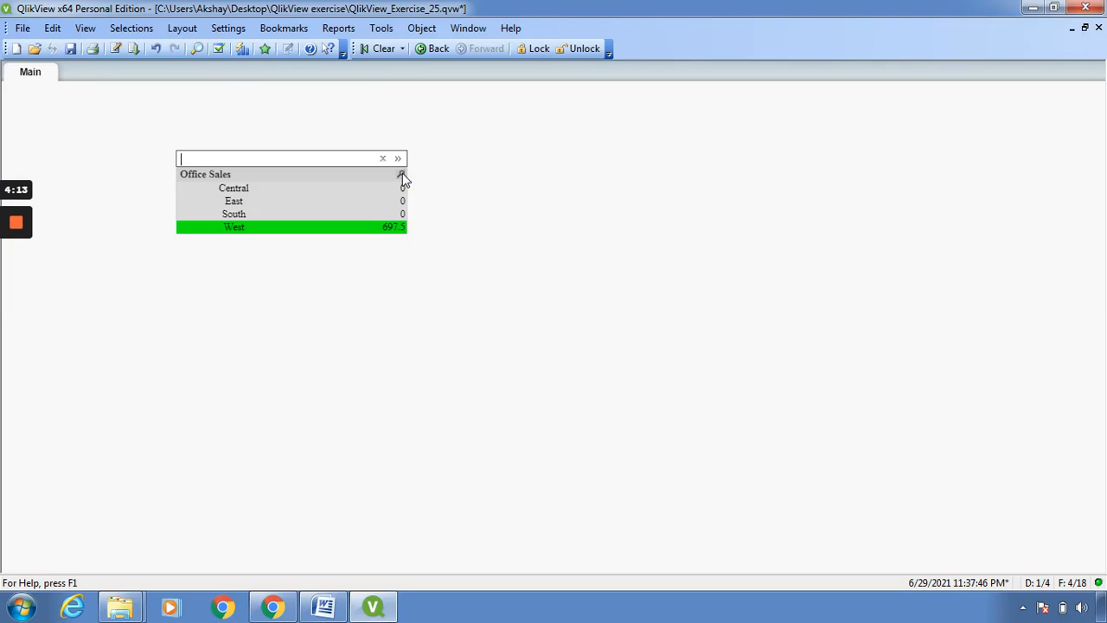
type("east")
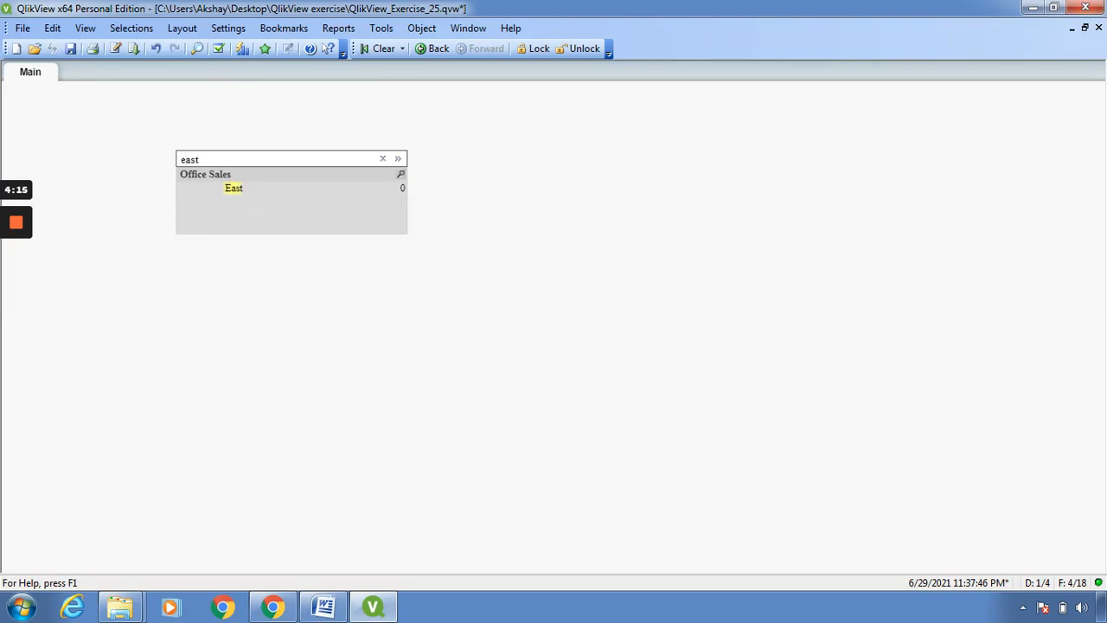
key("Return")
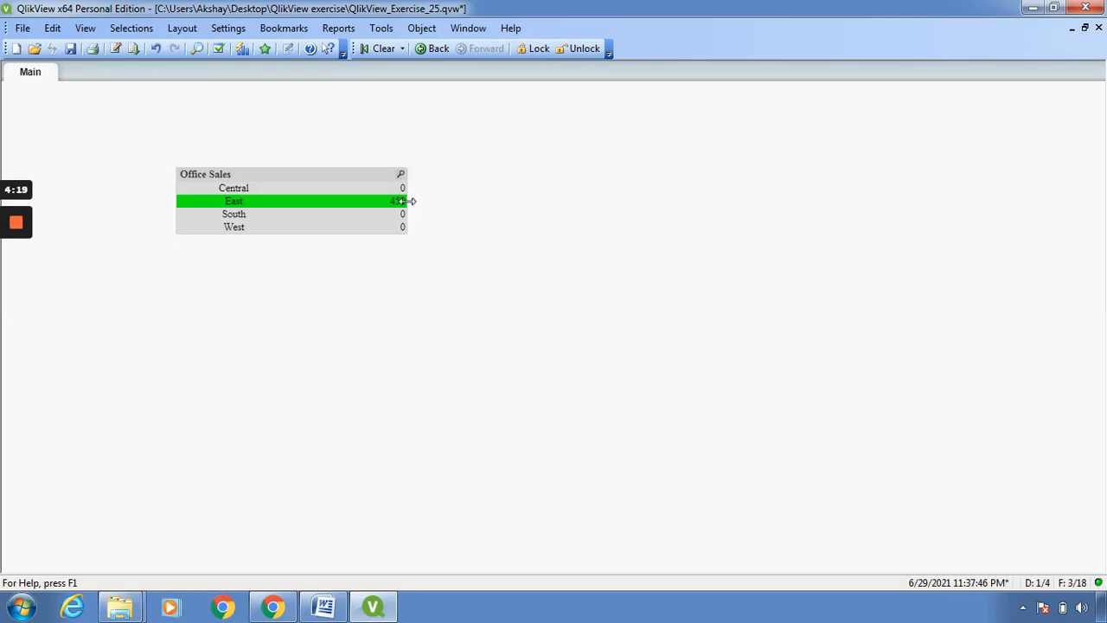
left_click(465, 209)
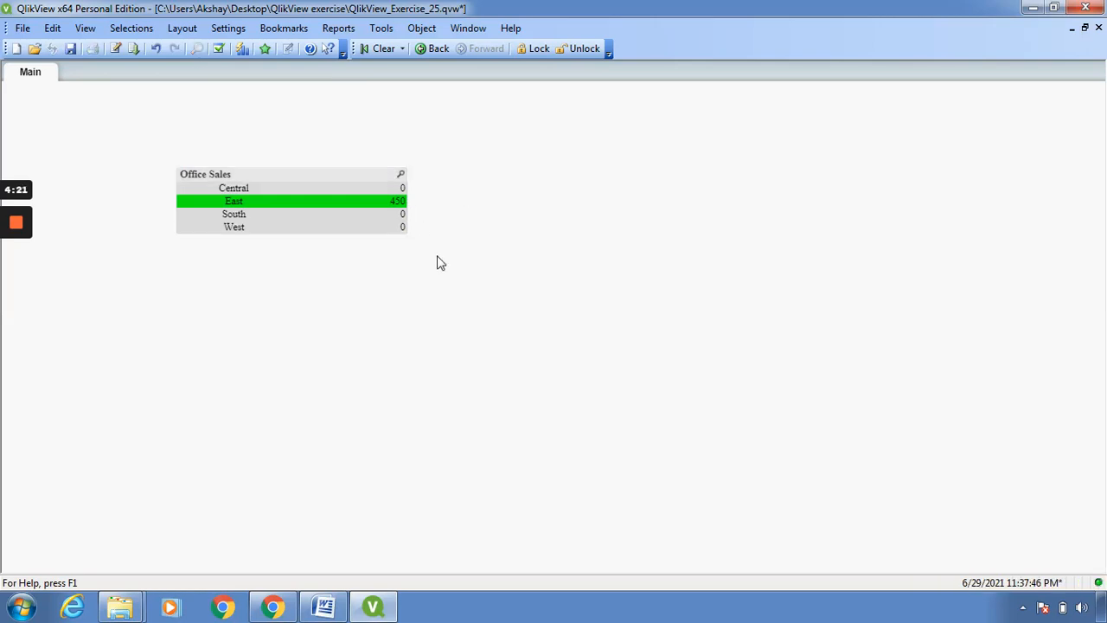
- Step back through the selection history until no region is selected in the Office Sales list box
left_click(429, 48)
left_click(430, 48)
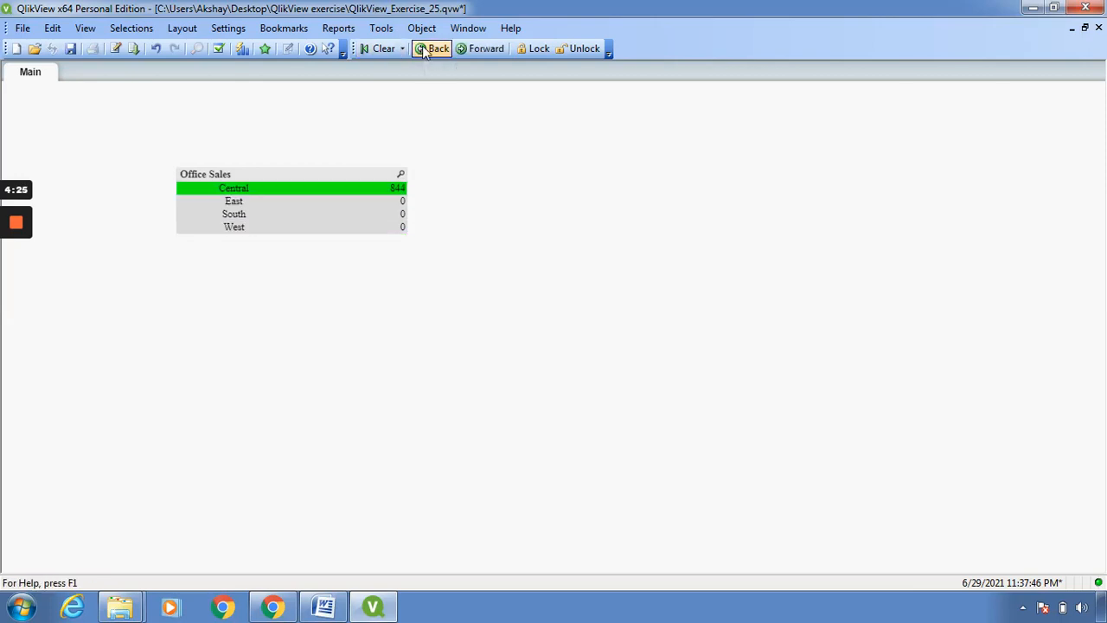
left_click(425, 51)
left_click(424, 51)
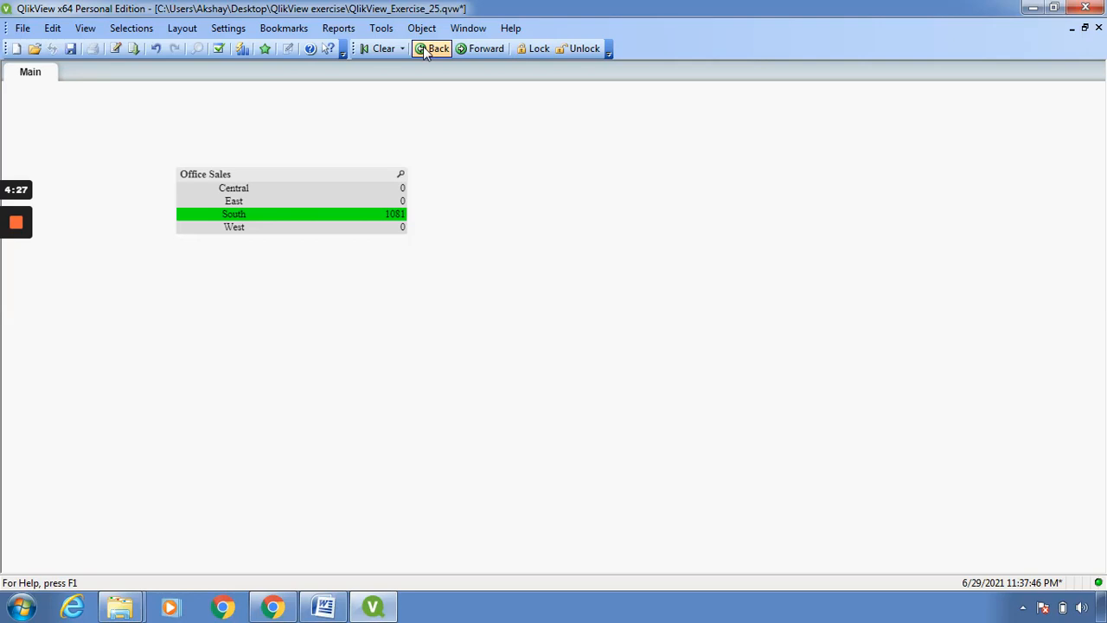
left_click(424, 51)
left_click(424, 51)
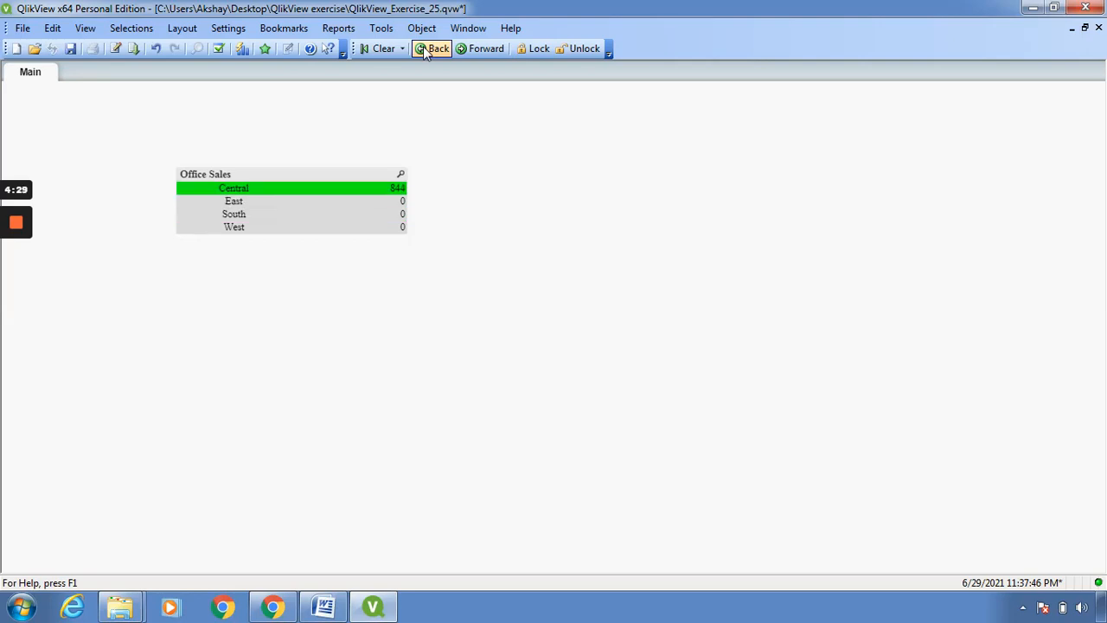
left_click(424, 51)
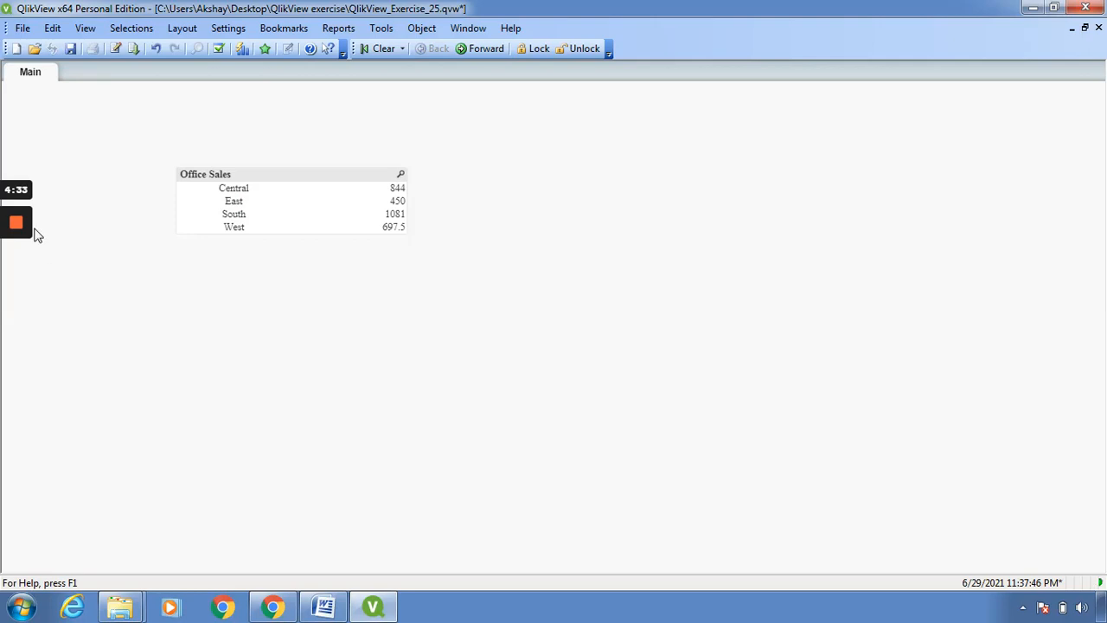
mouse_move(24, 235)
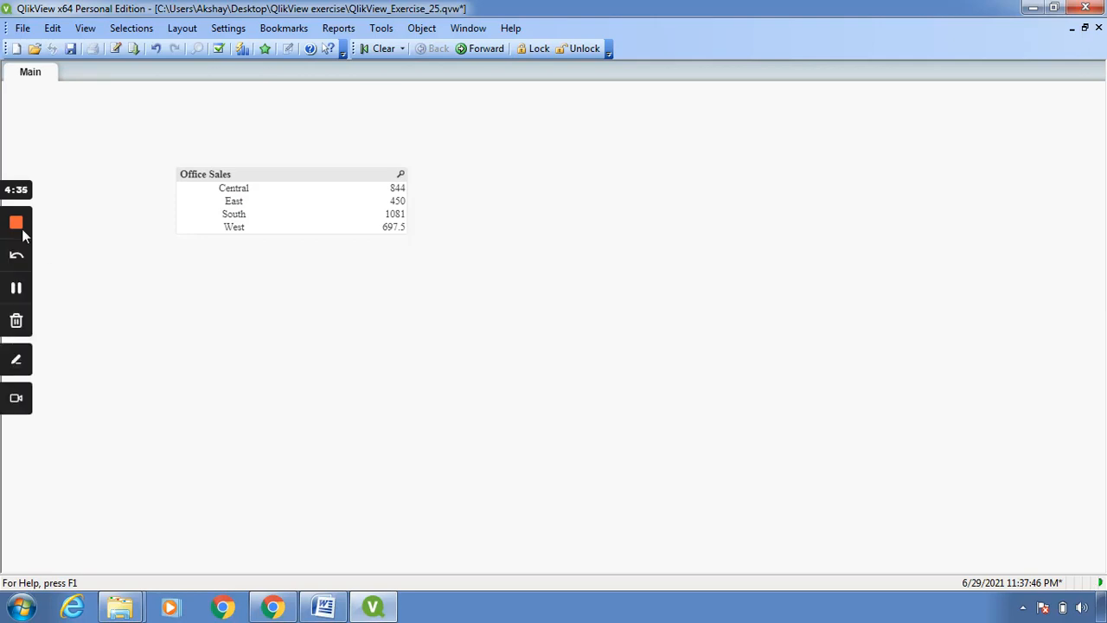